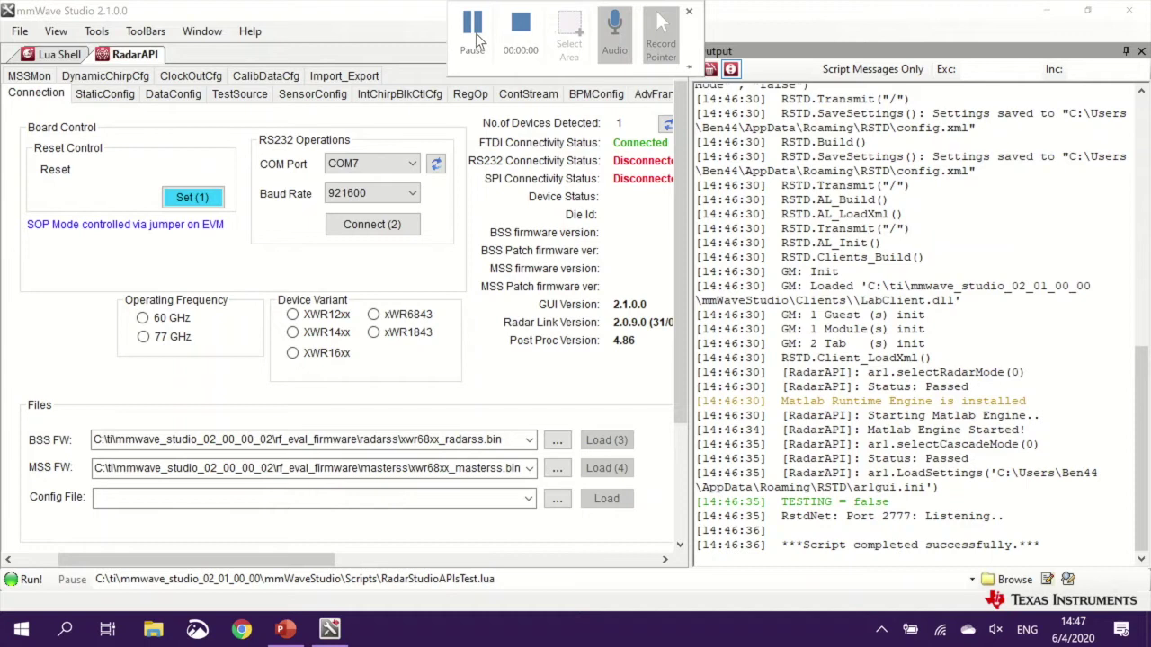
Step: Reset the IWR6843 board, connect on COM7 at 921600 baud, and start loading the BSS firmware
{"action": "left_click", "coordinate": [218, 194]}
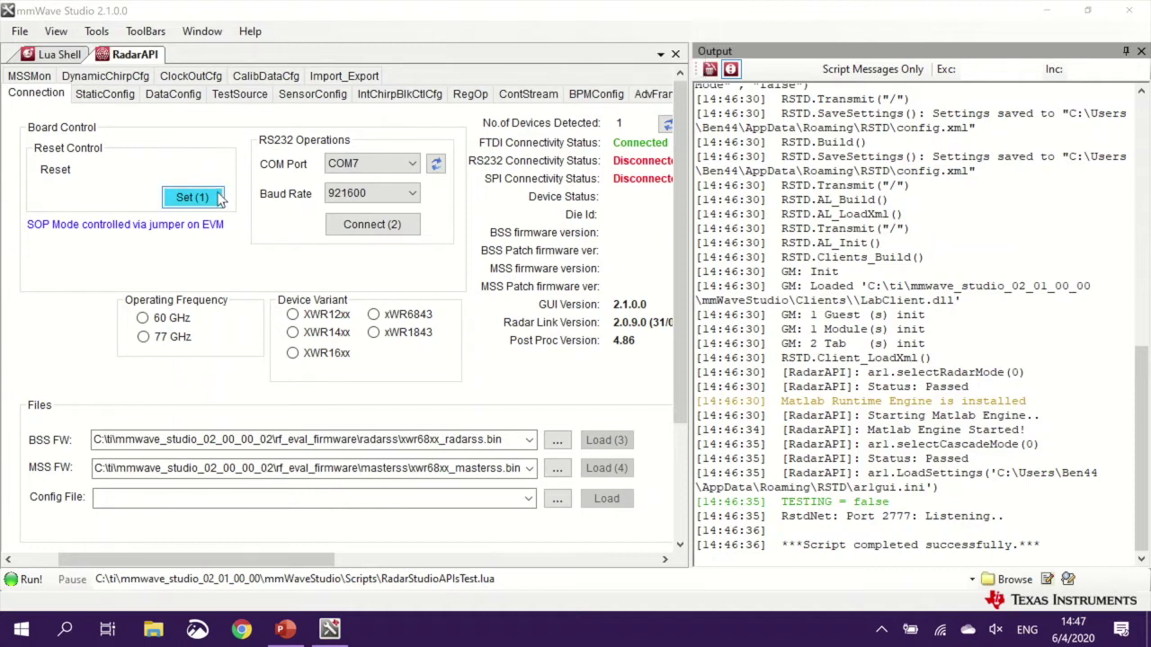
{"action": "left_click", "coordinate": [376, 230]}
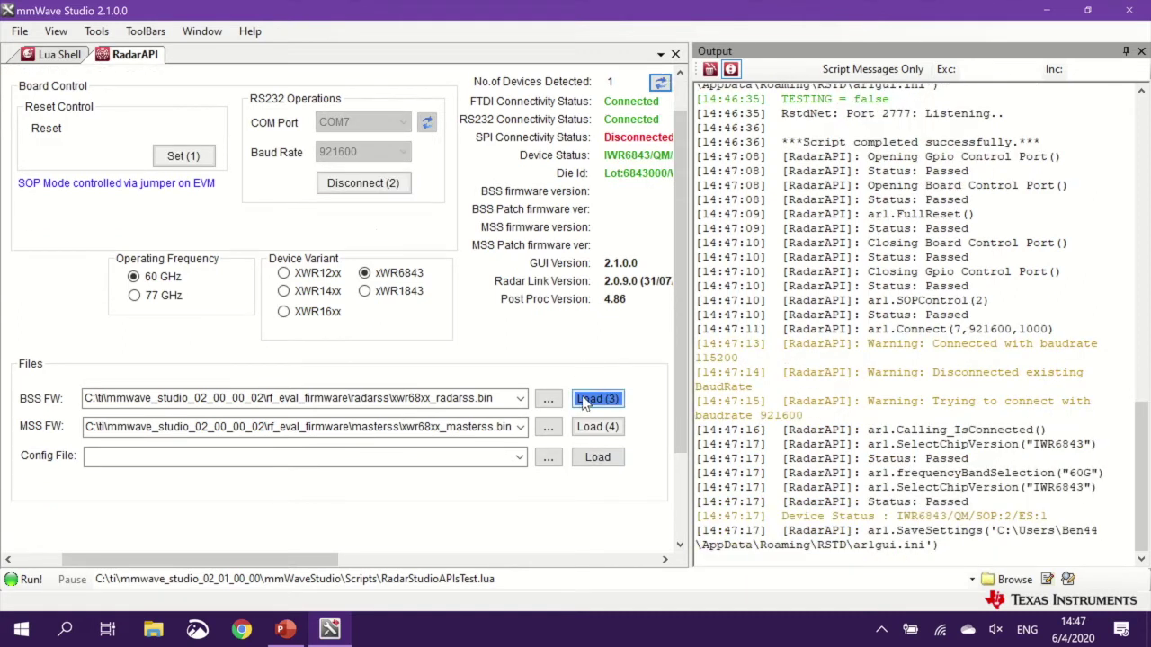
{"action": "left_click", "coordinate": [585, 401]}
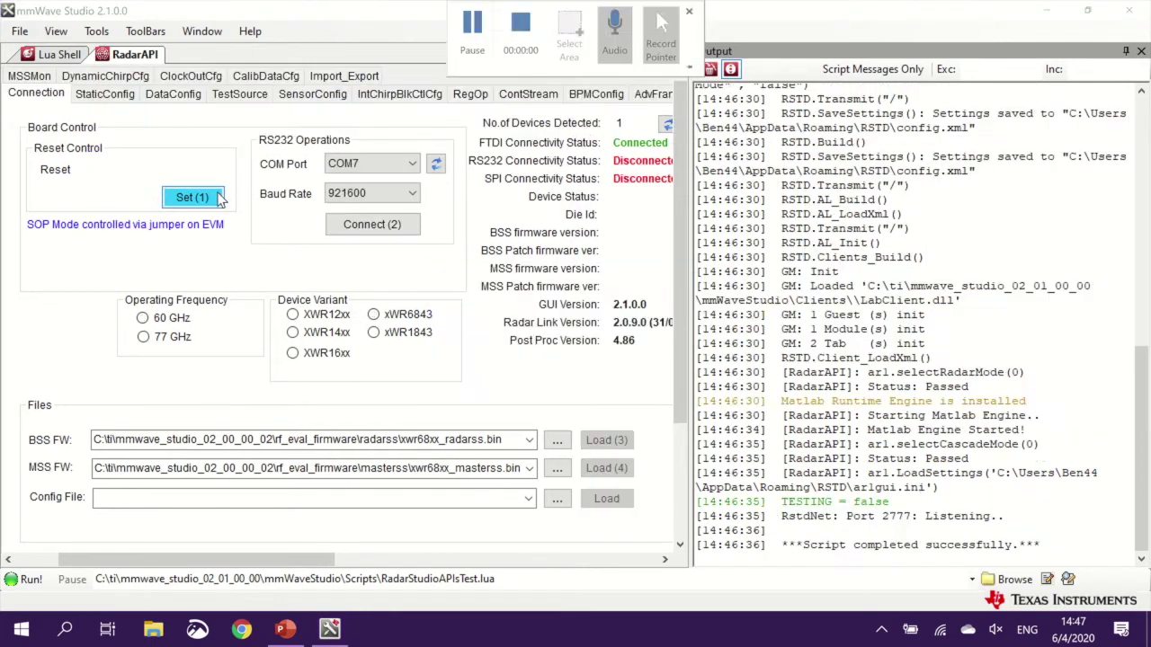
{"action": "left_click", "coordinate": [219, 198]}
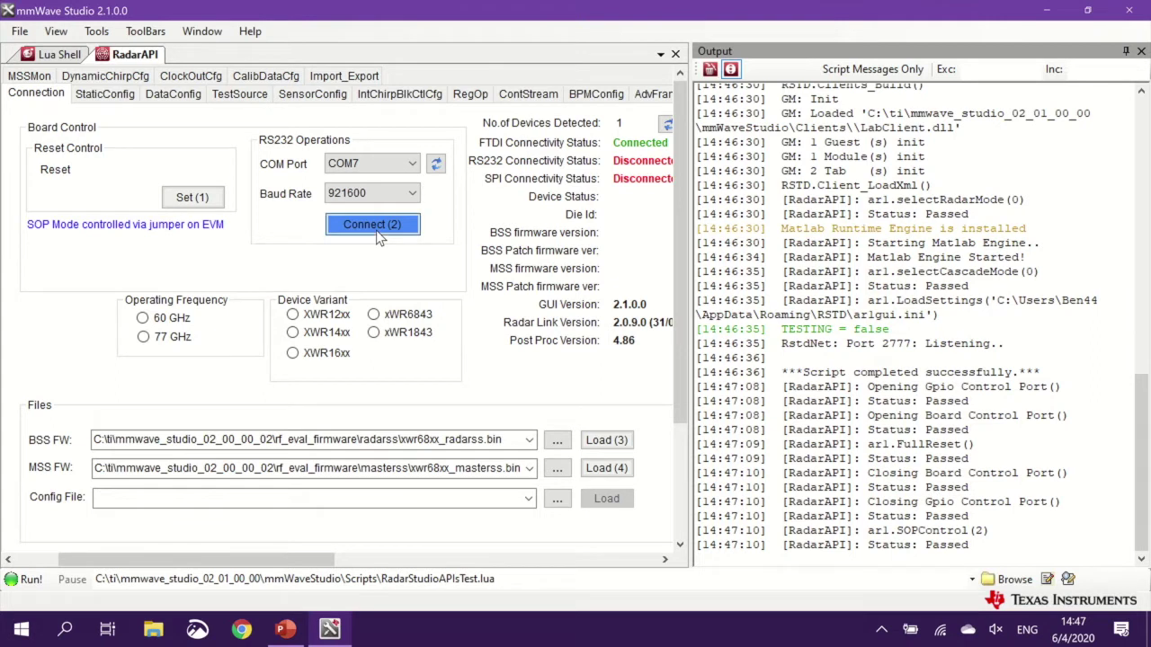
{"action": "left_click", "coordinate": [378, 232]}
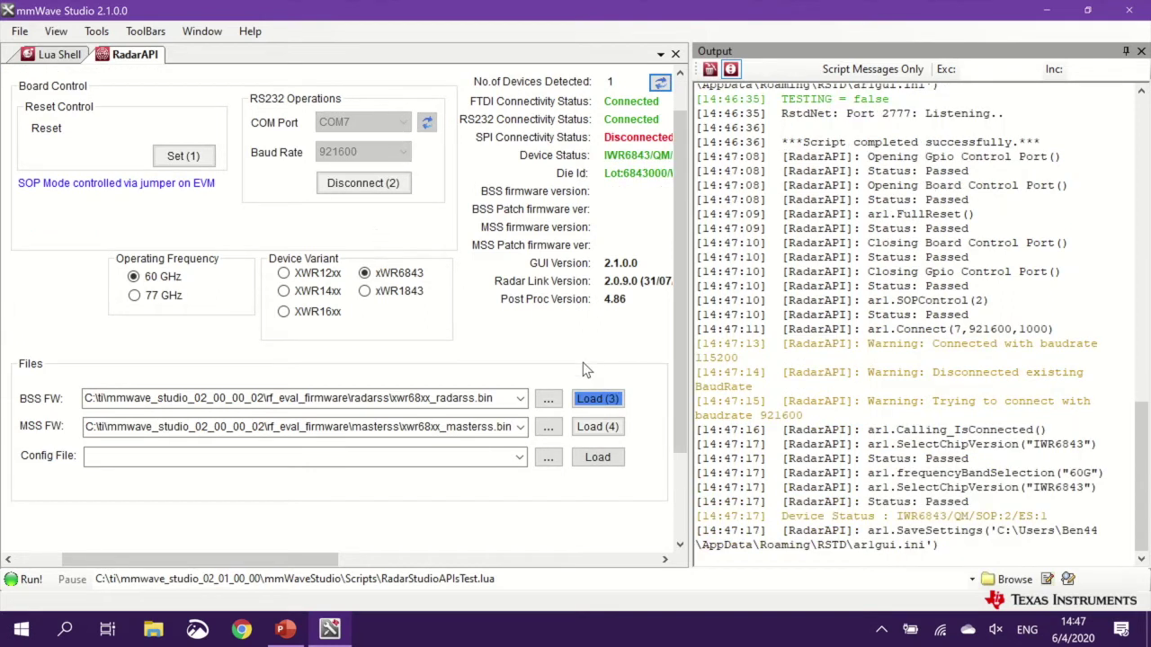
Step: Load BSS 6.0.5.0 and MSS 1.2.0.0 firmware, connect SPI, and power up the RF
{"action": "left_click", "coordinate": [585, 404]}
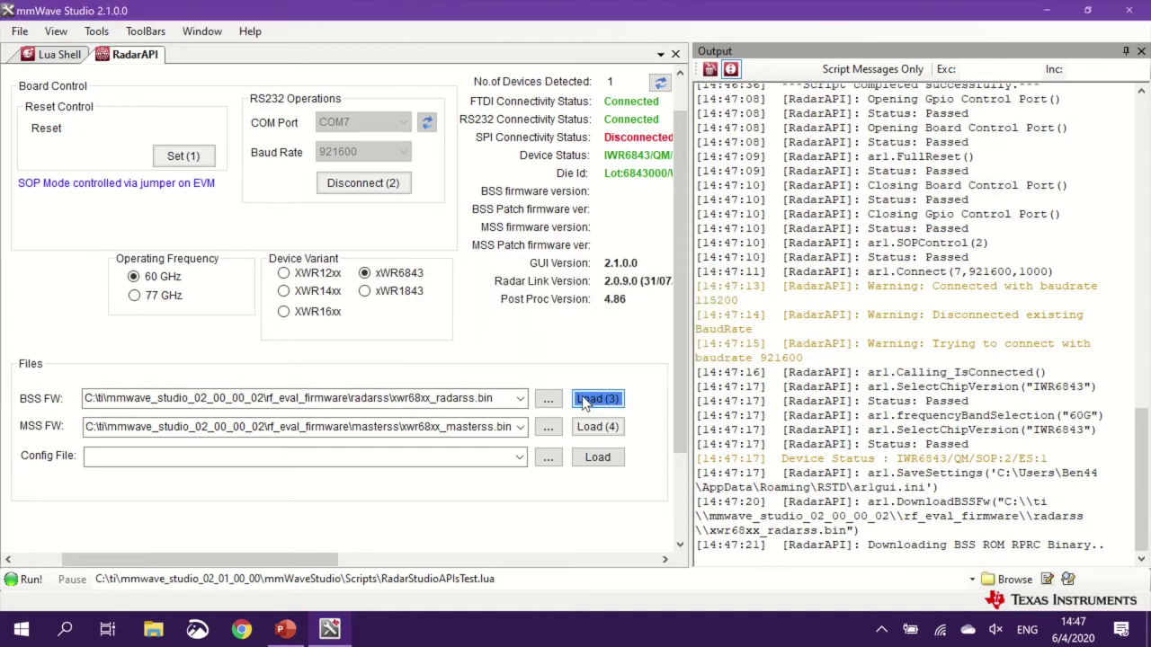
{"action": "left_click", "coordinate": [599, 433]}
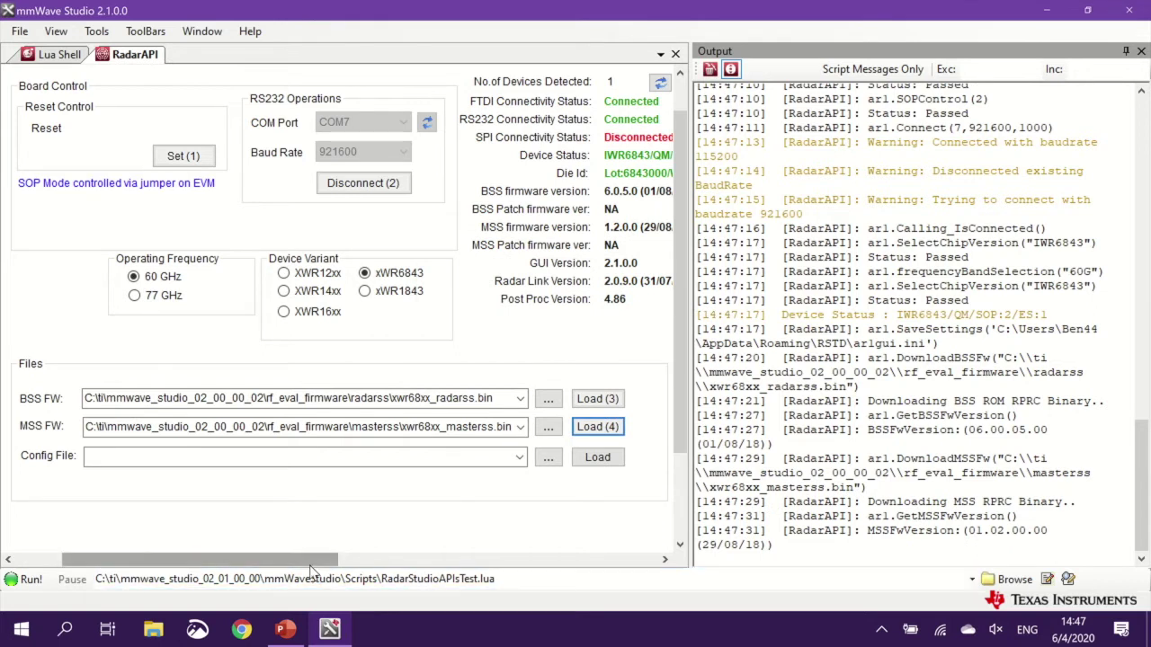
{"action": "left_click_drag", "start_coordinate": [306, 555], "coordinate": [375, 568]}
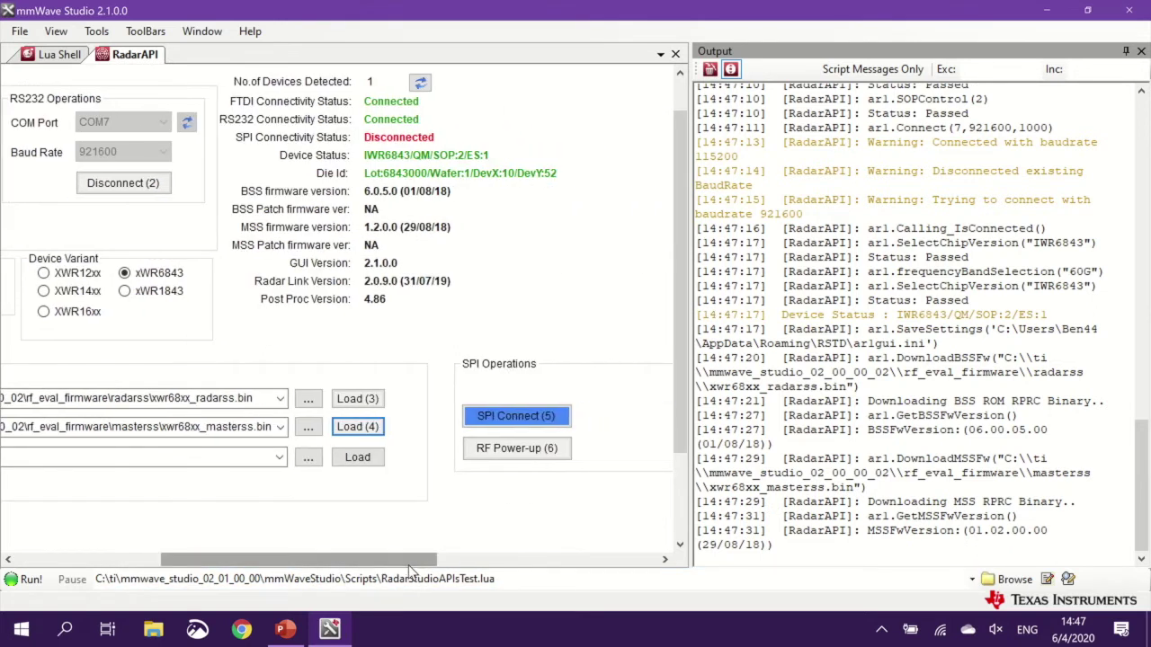
{"action": "left_click", "coordinate": [550, 418]}
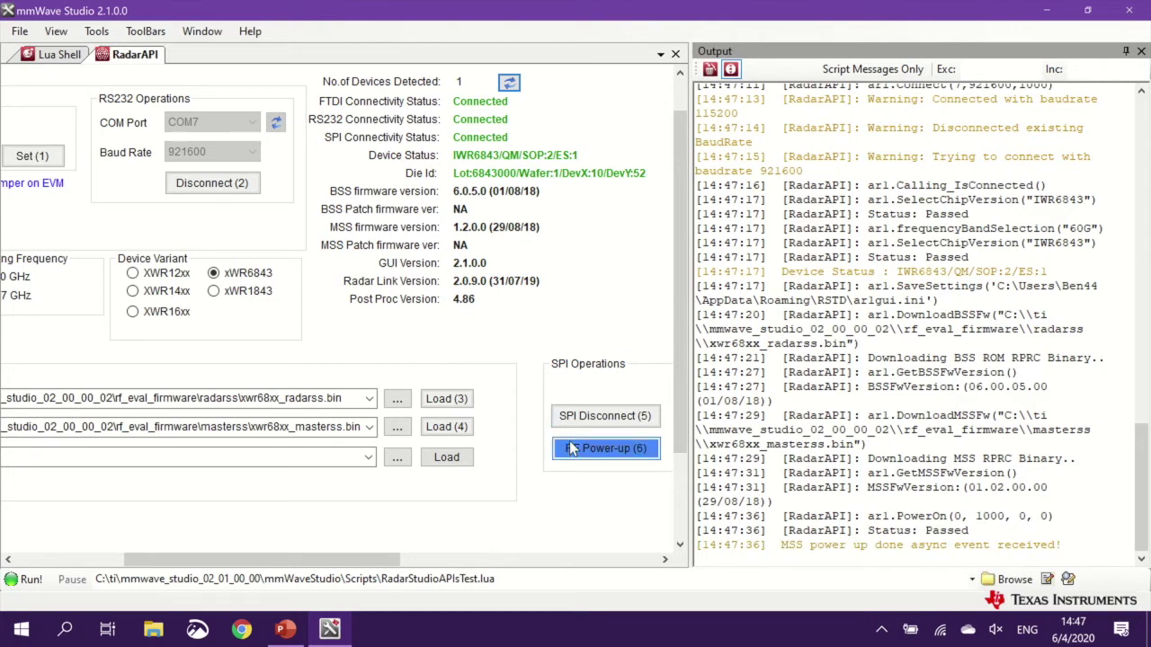
{"action": "left_click", "coordinate": [571, 449]}
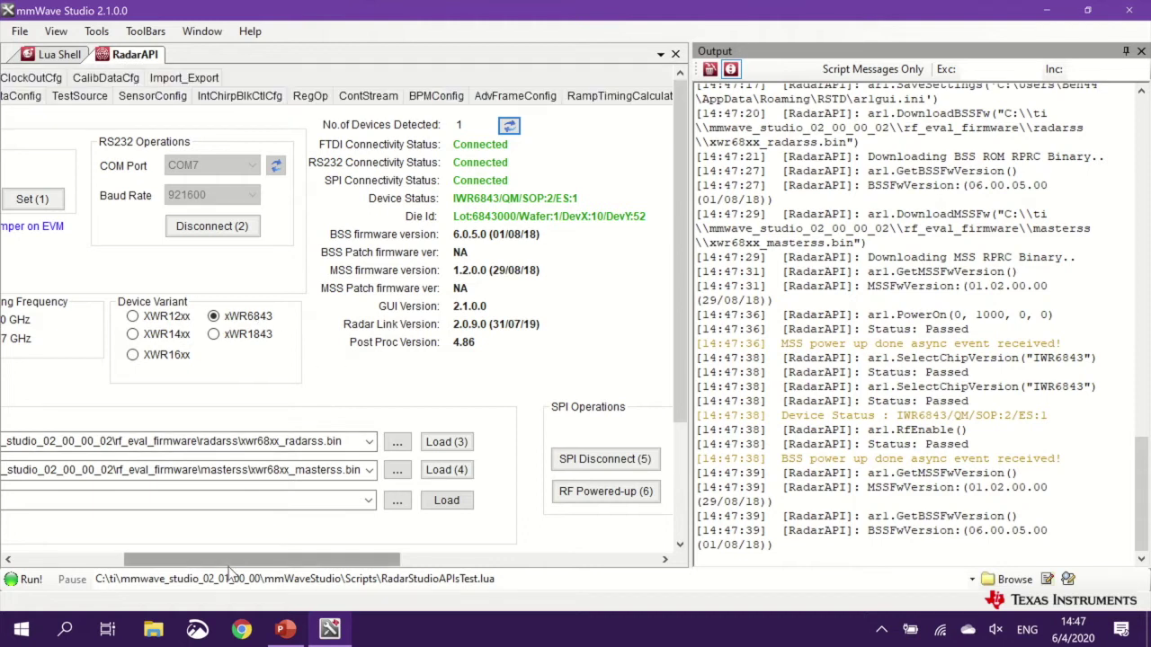
{"action": "left_click_drag", "start_coordinate": [232, 565], "coordinate": [108, 565]}
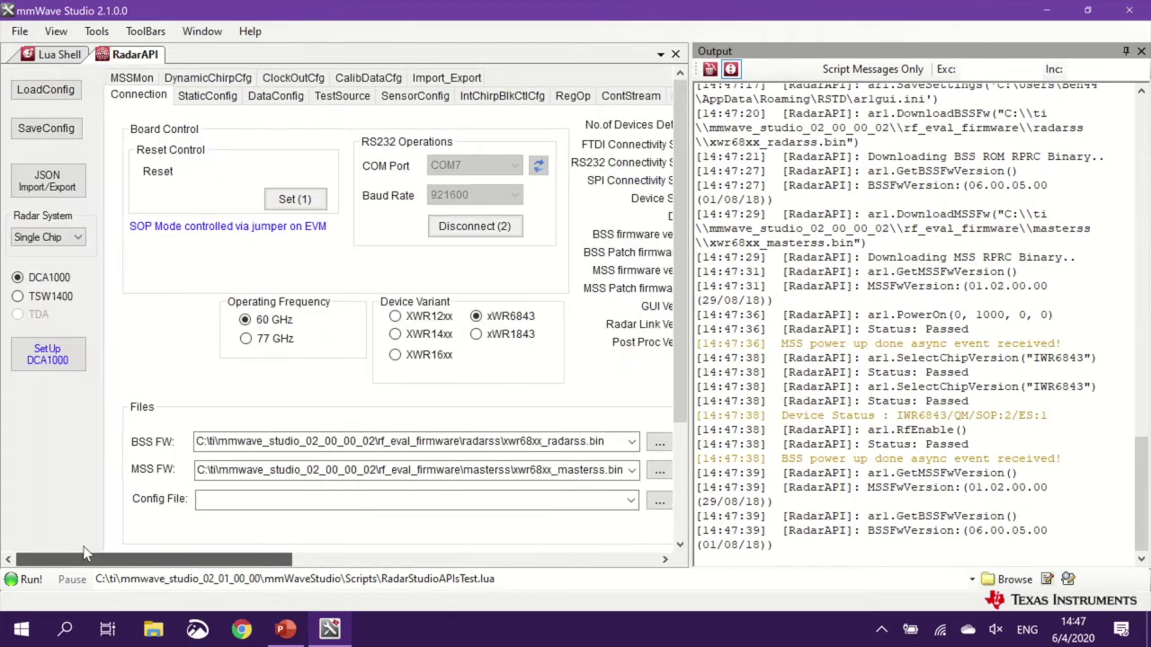
Step: Disable Tx1 and apply the channel/ADC config: Tx0, Rx0–Rx3, 16-bit, Complex1x
{"action": "left_click", "coordinate": [209, 94]}
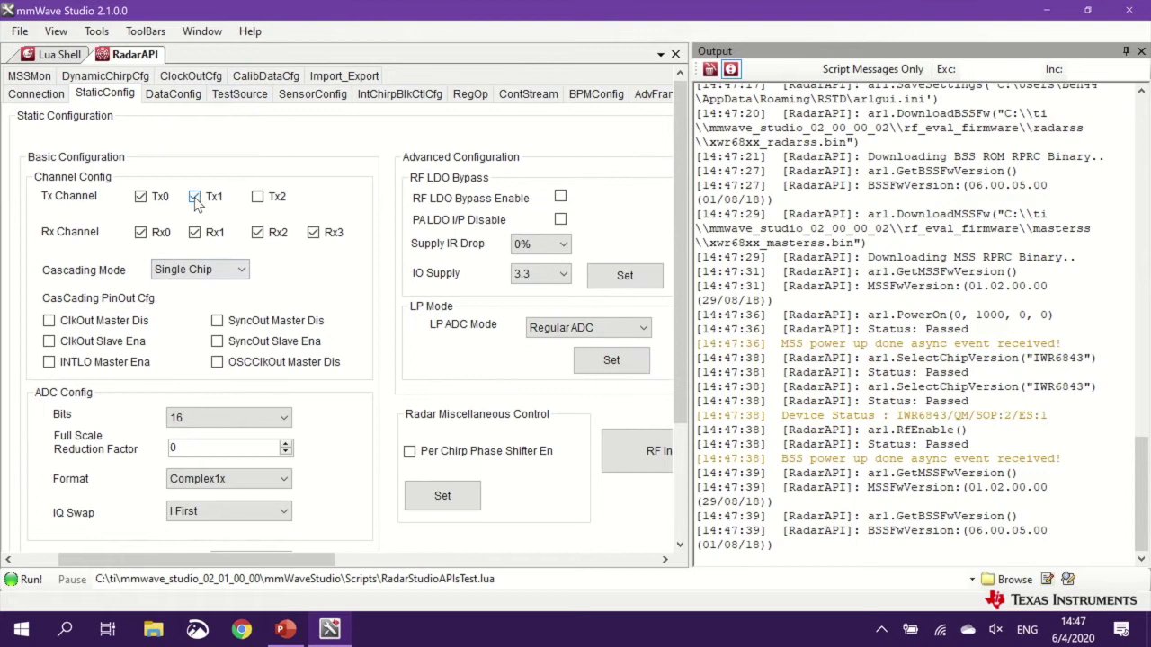
{"action": "left_click", "coordinate": [194, 197]}
{"action": "scroll", "coordinate": [341, 280], "scroll_direction": "down", "scroll_amount": 2}
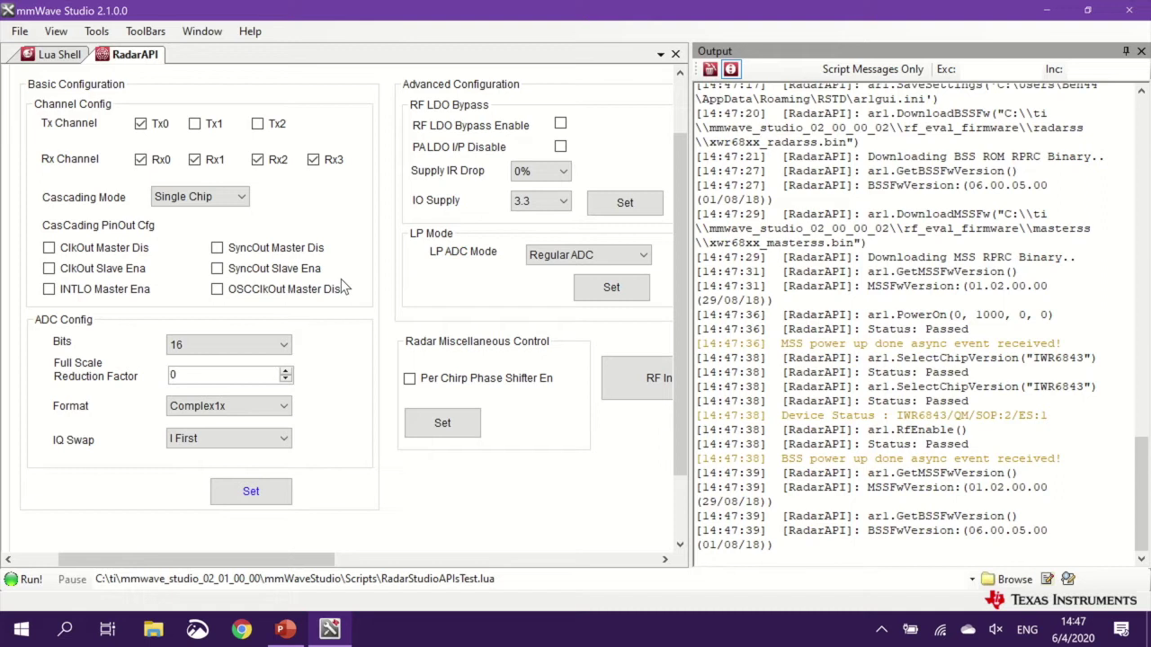
{"action": "scroll", "coordinate": [261, 450], "scroll_direction": "down", "scroll_amount": 1}
{"action": "left_click", "coordinate": [252, 466]}
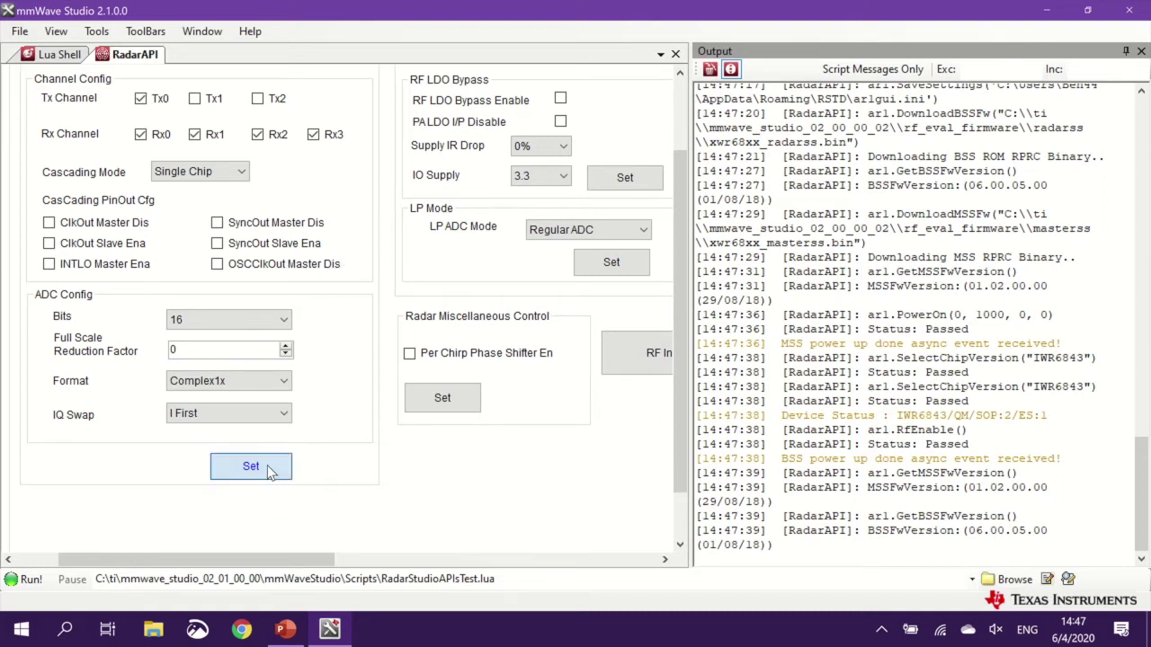
Step: Apply the regular ADC low-power mode and initialise the RF front end
{"action": "left_click", "coordinate": [639, 272]}
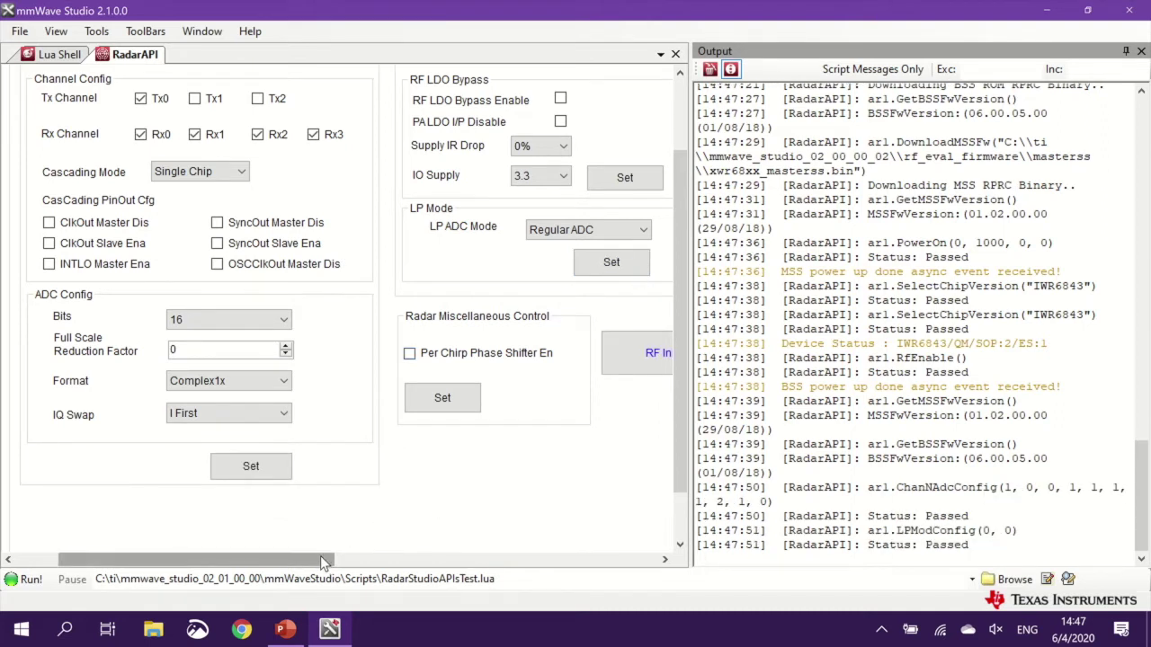
{"action": "left_click_drag", "start_coordinate": [320, 562], "coordinate": [369, 562]}
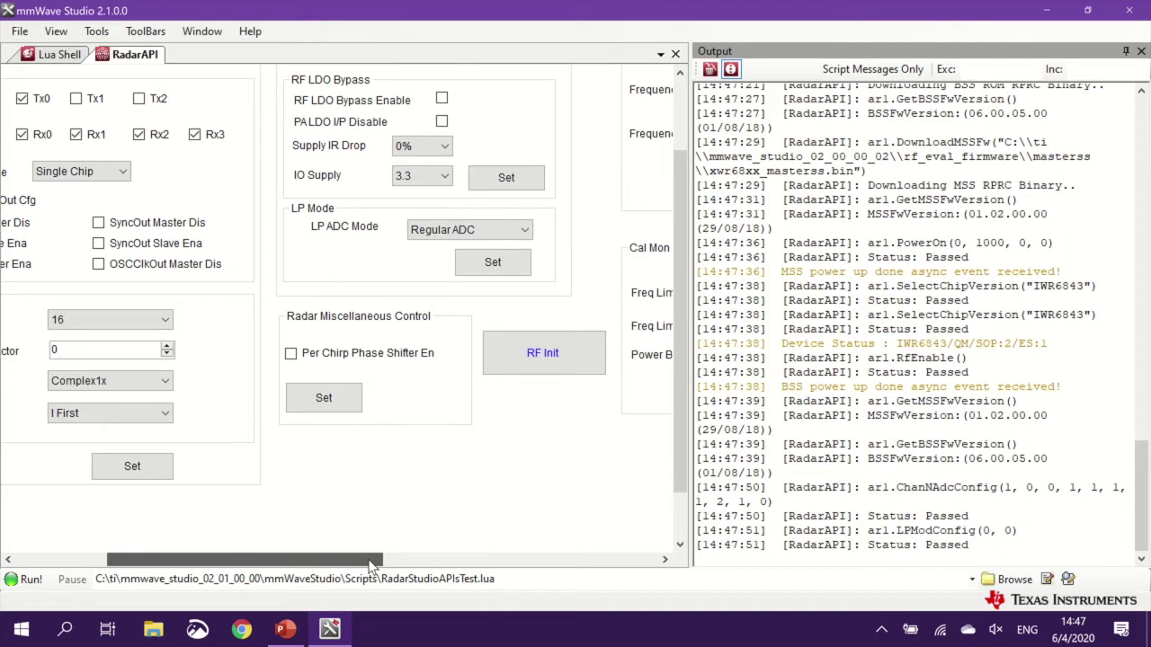
{"action": "left_click", "coordinate": [576, 368]}
{"action": "scroll", "coordinate": [539, 395], "scroll_direction": "up", "scroll_amount": 4}
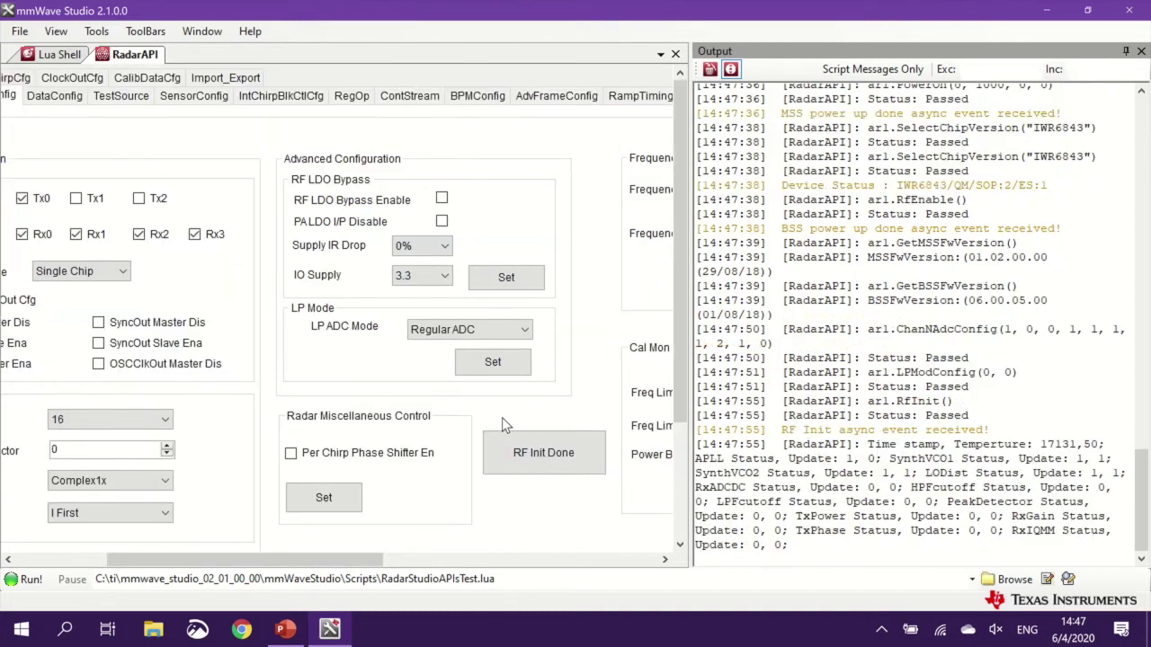
Step: Apply the LVDS ADC_ONLY data path, 600 Mbps DDR clock, and Lane1/Lane2 lane configuration
{"action": "left_click", "coordinate": [102, 119]}
{"action": "left_click", "coordinate": [174, 94]}
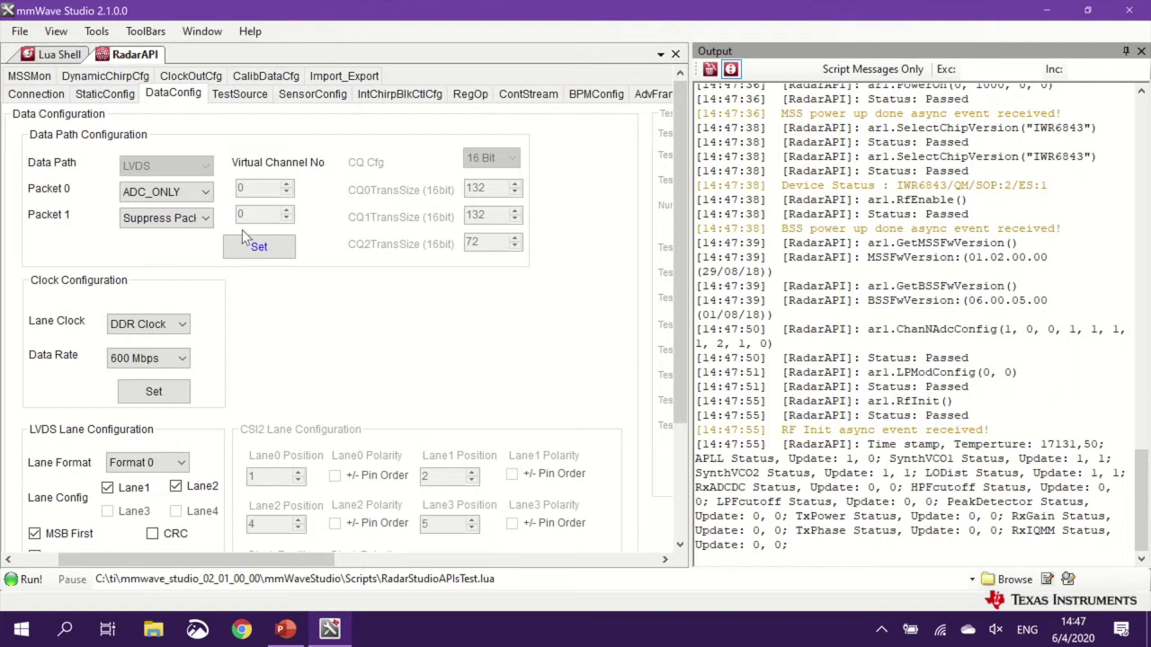
{"action": "left_click", "coordinate": [257, 251]}
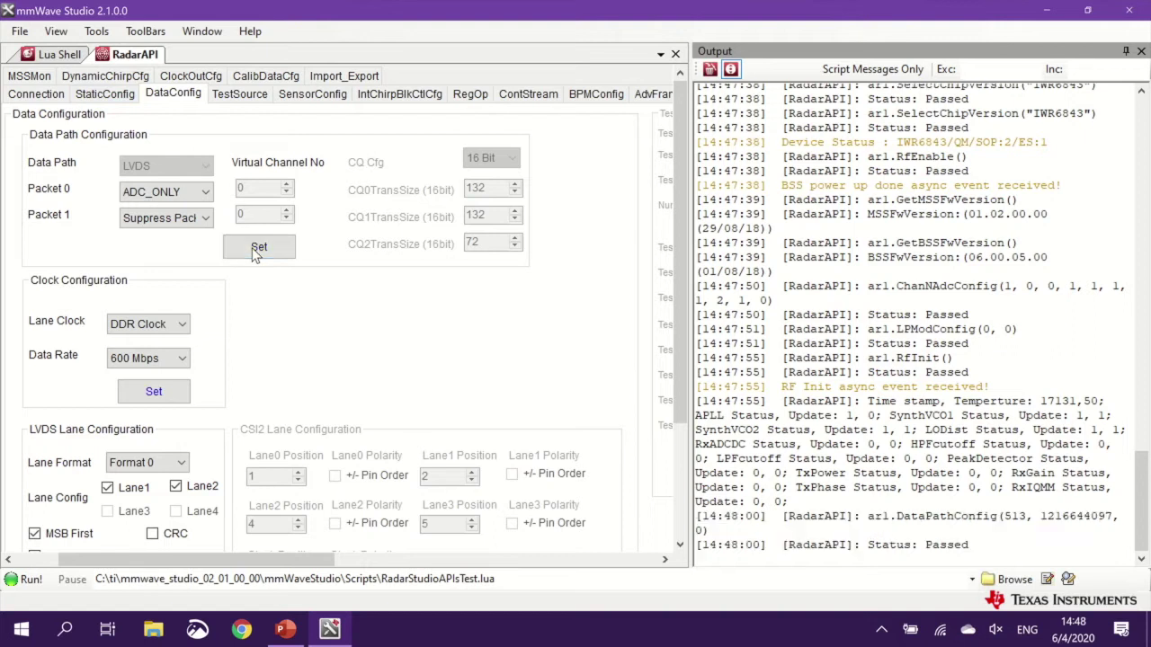
{"action": "left_click", "coordinate": [158, 396]}
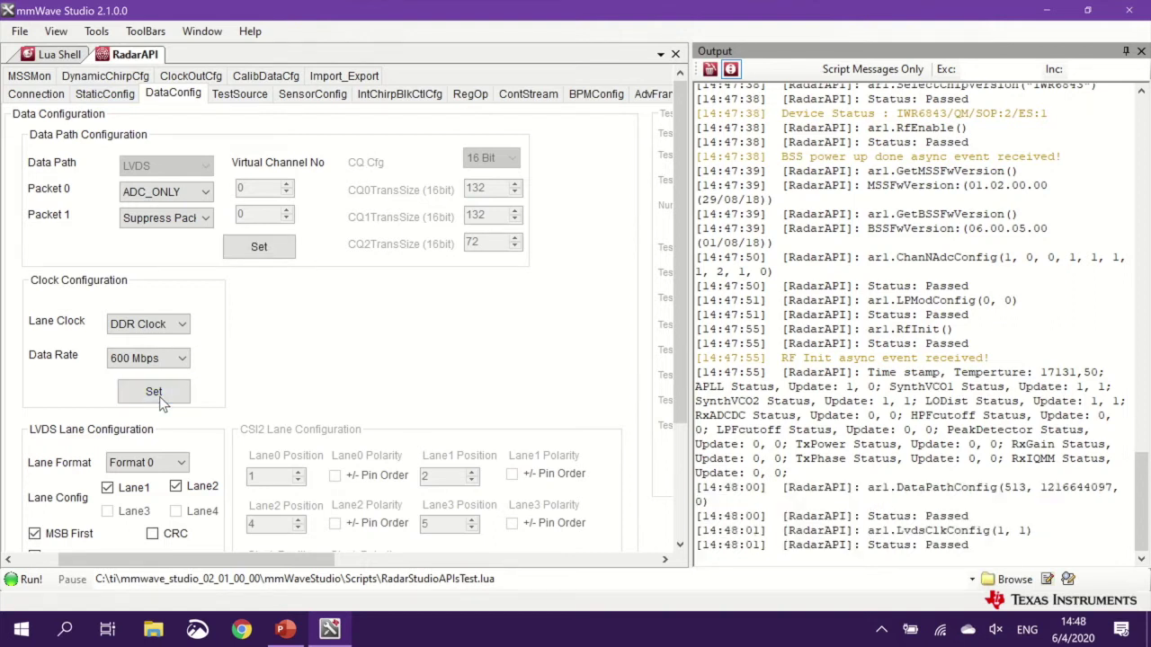
{"action": "scroll", "coordinate": [159, 396], "scroll_direction": "down", "scroll_amount": 3}
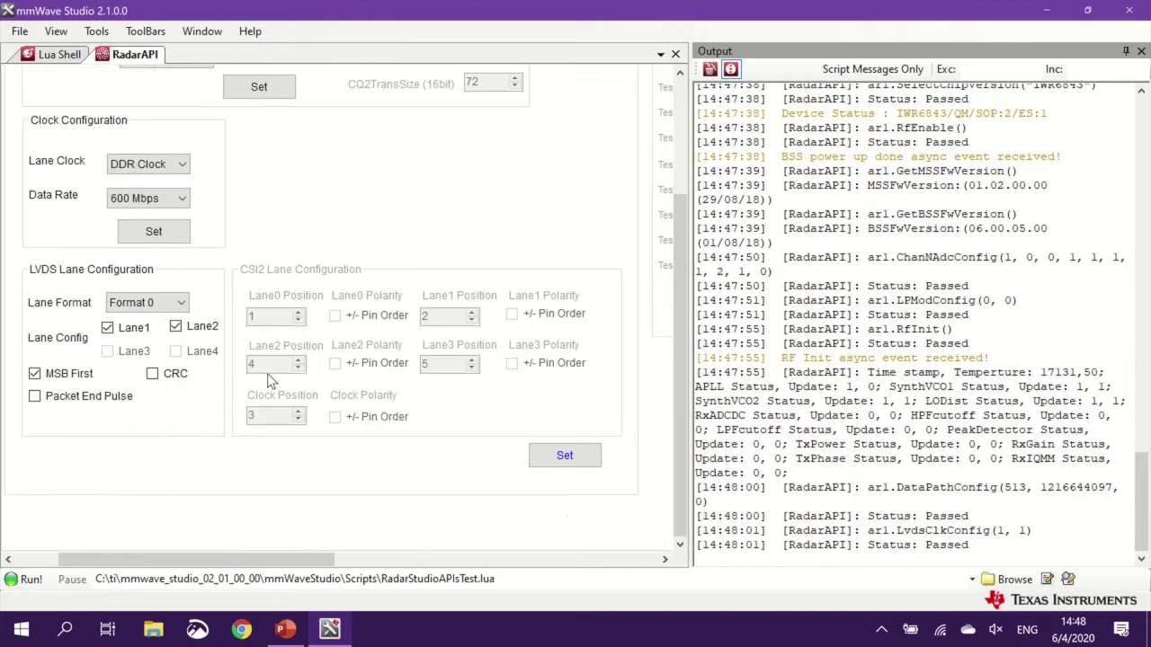
{"action": "left_click", "coordinate": [592, 463]}
{"action": "scroll", "coordinate": [557, 113], "scroll_direction": "up", "scroll_amount": 3}
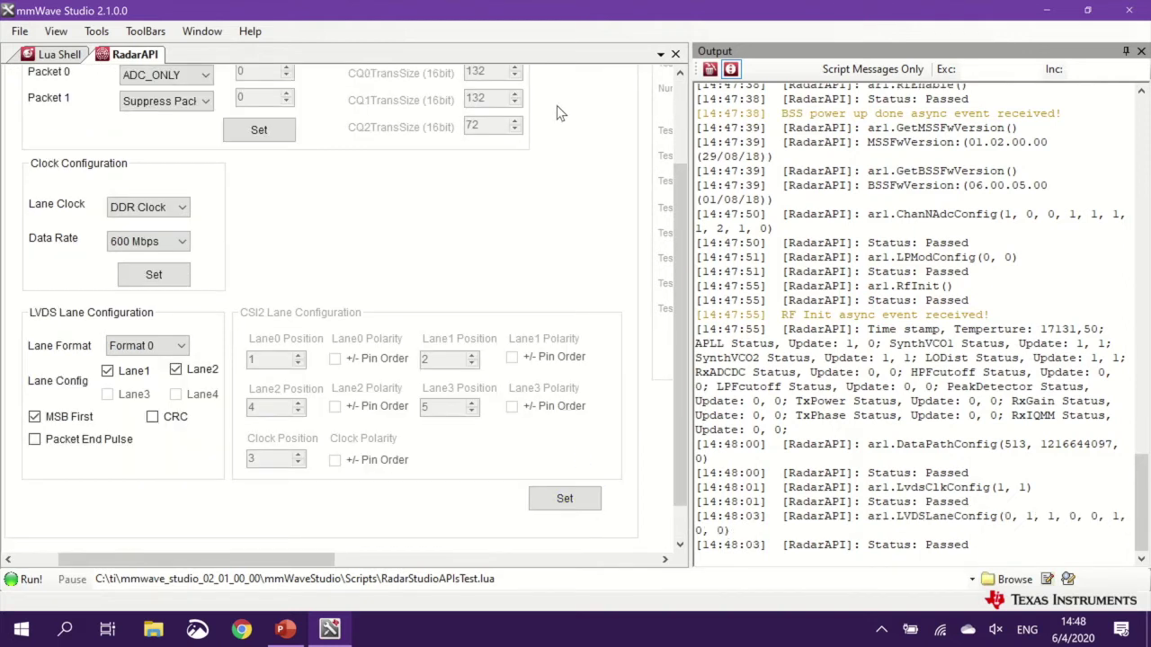
Step: Apply a profile with 60.25 GHz start, 60 MHz/µs slope and 512 ADC samples
{"action": "left_click", "coordinate": [310, 99]}
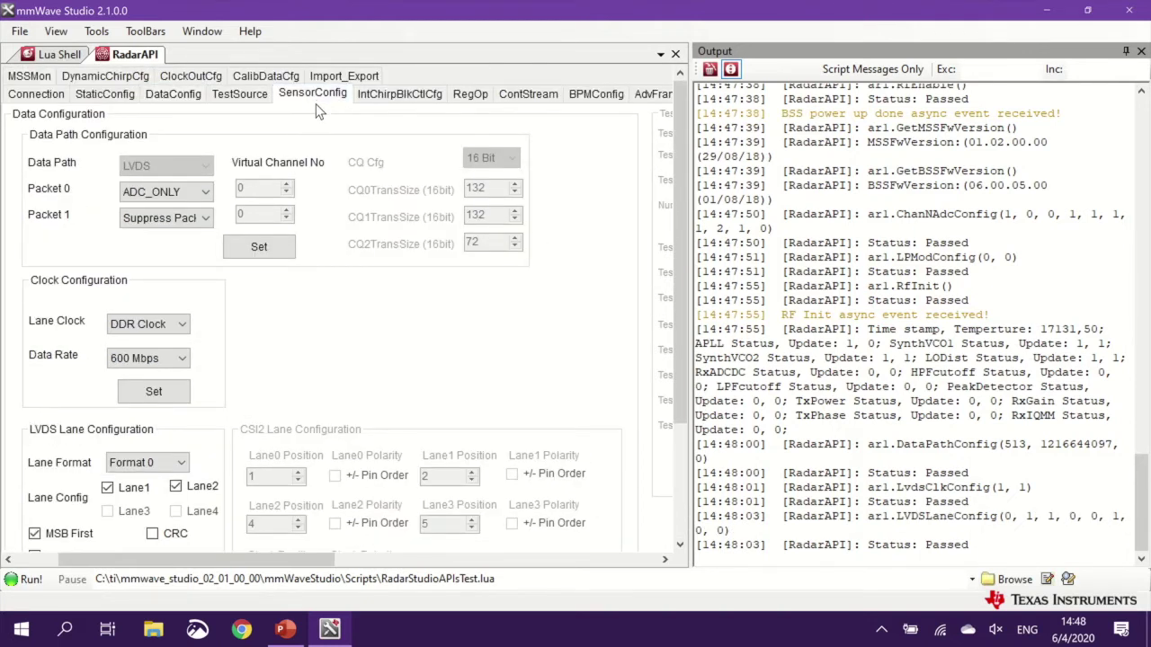
{"action": "left_click", "coordinate": [180, 168]}
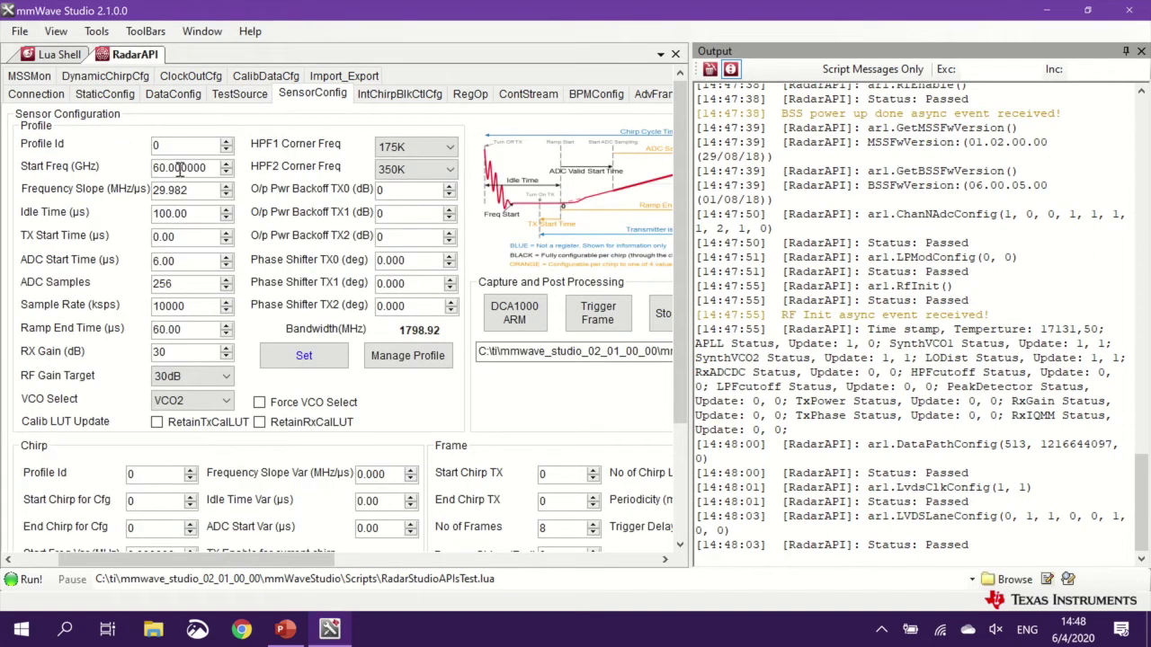
{"action": "key", "text": "BackSpace"}
{"action": "type", "text": "25"}
{"action": "double_click", "coordinate": [193, 195]}
{"action": "left_click", "coordinate": [193, 195]}
{"action": "double_click", "coordinate": [194, 195]}
{"action": "type", "text": "60"}
{"action": "double_click", "coordinate": [179, 281]}
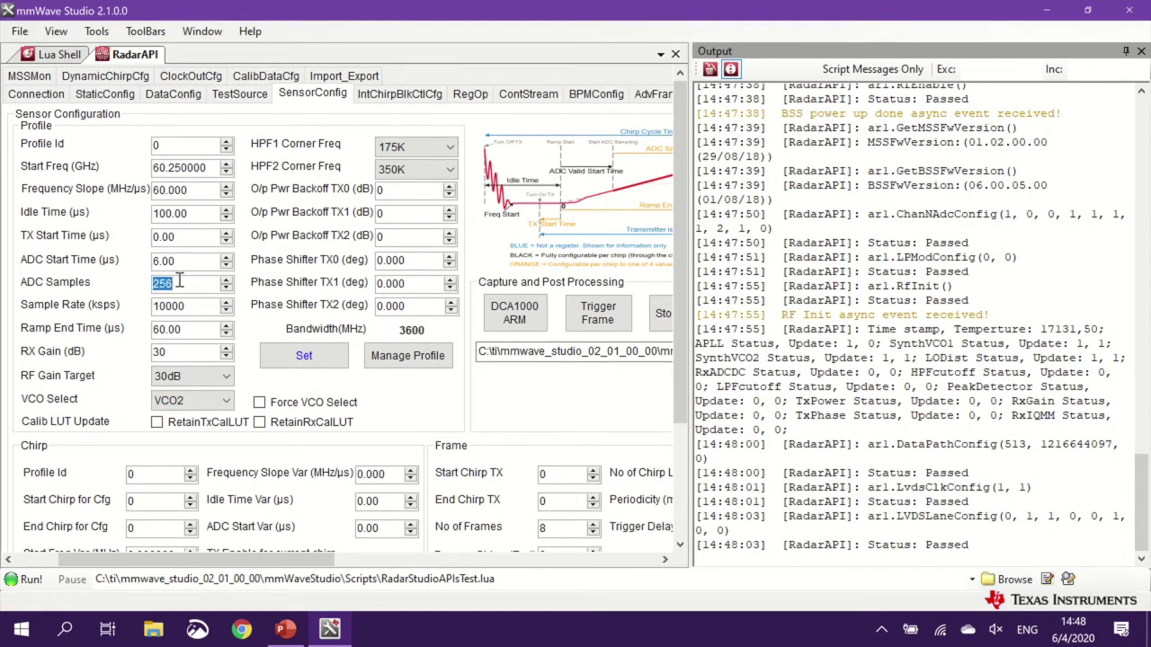
{"action": "type", "text": "512"}
{"action": "left_click", "coordinate": [284, 351]}
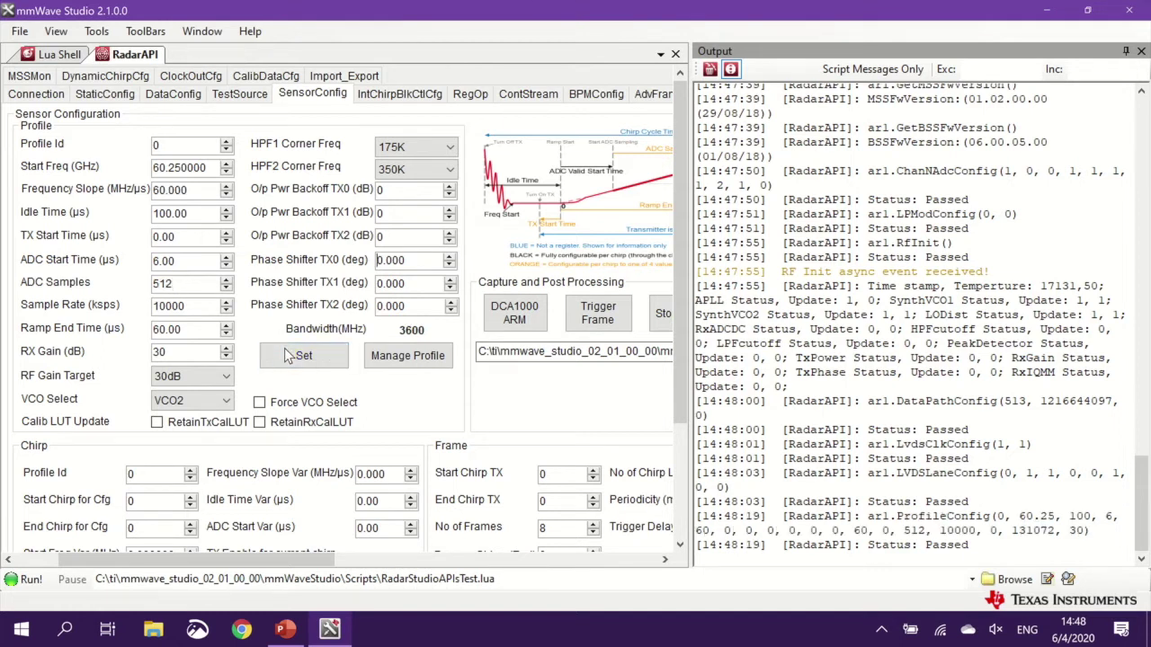
Step: Apply the chirp config and a frame config of 1 frame with 1 chirp loop
{"action": "scroll", "coordinate": [270, 431], "scroll_direction": "down", "scroll_amount": 3}
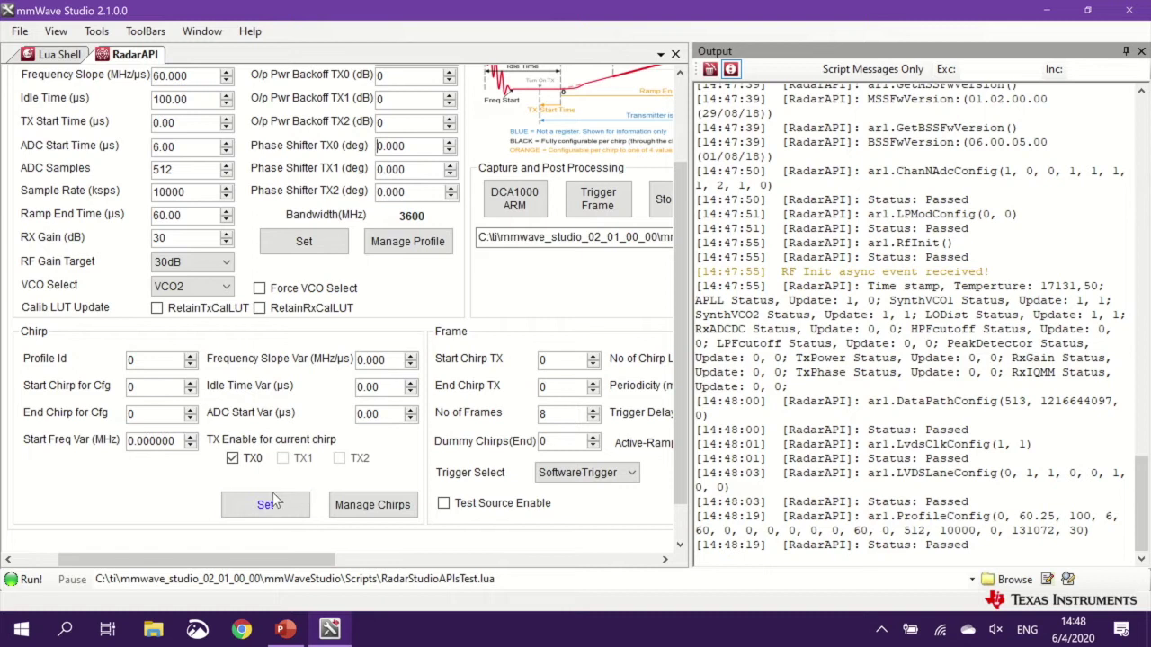
{"action": "left_click", "coordinate": [273, 501]}
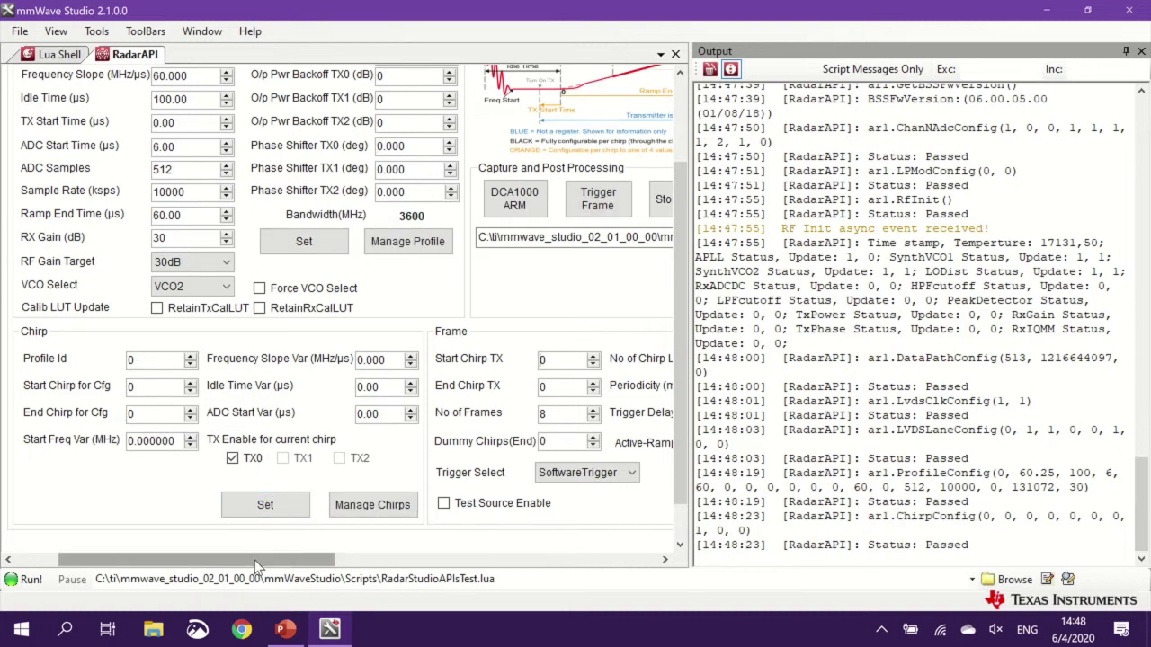
{"action": "left_click_drag", "start_coordinate": [337, 560], "coordinate": [411, 570]}
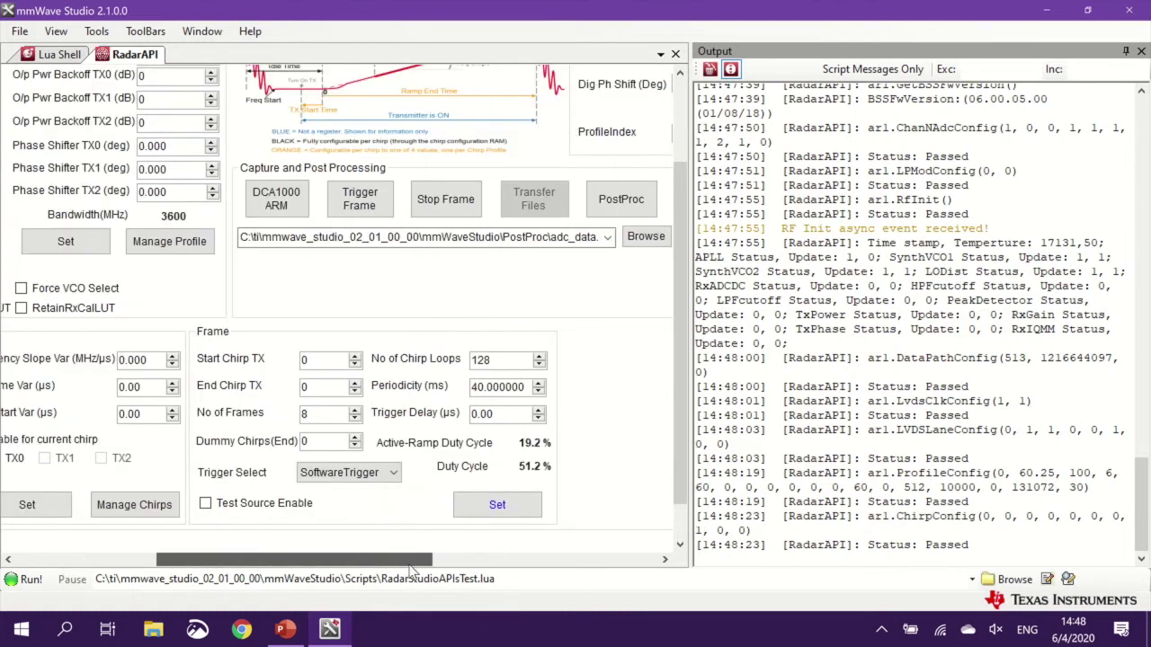
{"action": "left_click", "coordinate": [335, 412]}
{"action": "key", "text": "BackSpace"}
{"action": "type", "text": "1"}
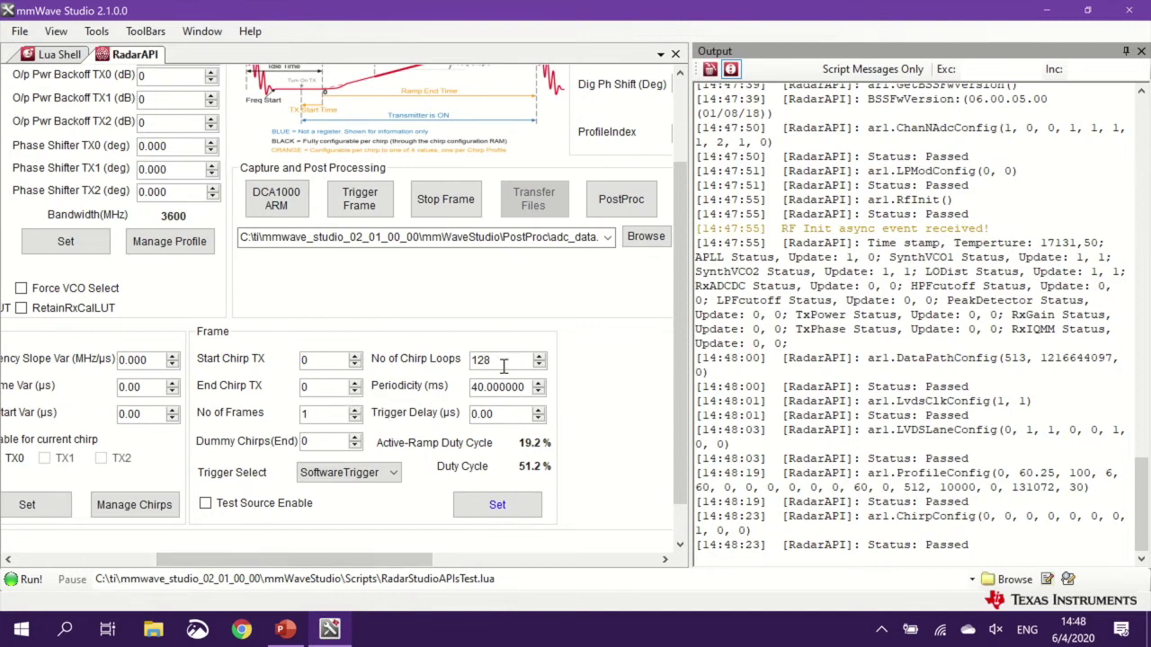
{"action": "left_click", "coordinate": [504, 360]}
{"action": "double_click", "coordinate": [505, 361]}
{"action": "type", "text": "1"}
{"action": "left_click", "coordinate": [498, 505]}
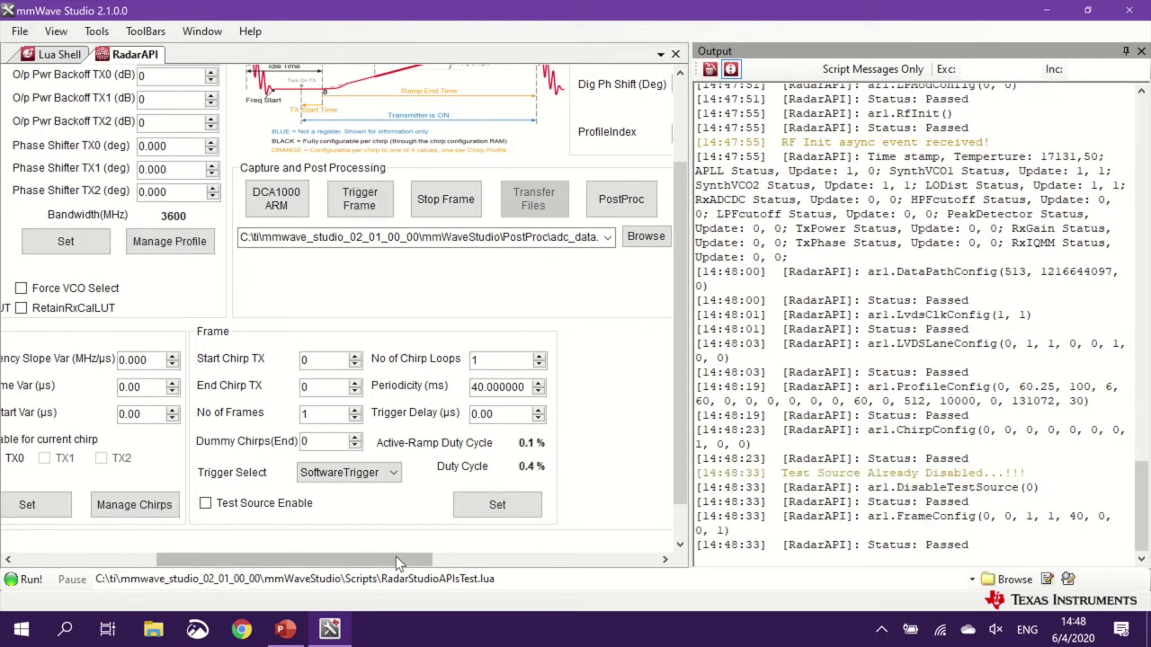
Step: Connect, reset and configure the DCA1000 capture card for recording via SetUp DCA1000
{"action": "left_click_drag", "start_coordinate": [368, 563], "coordinate": [229, 569]}
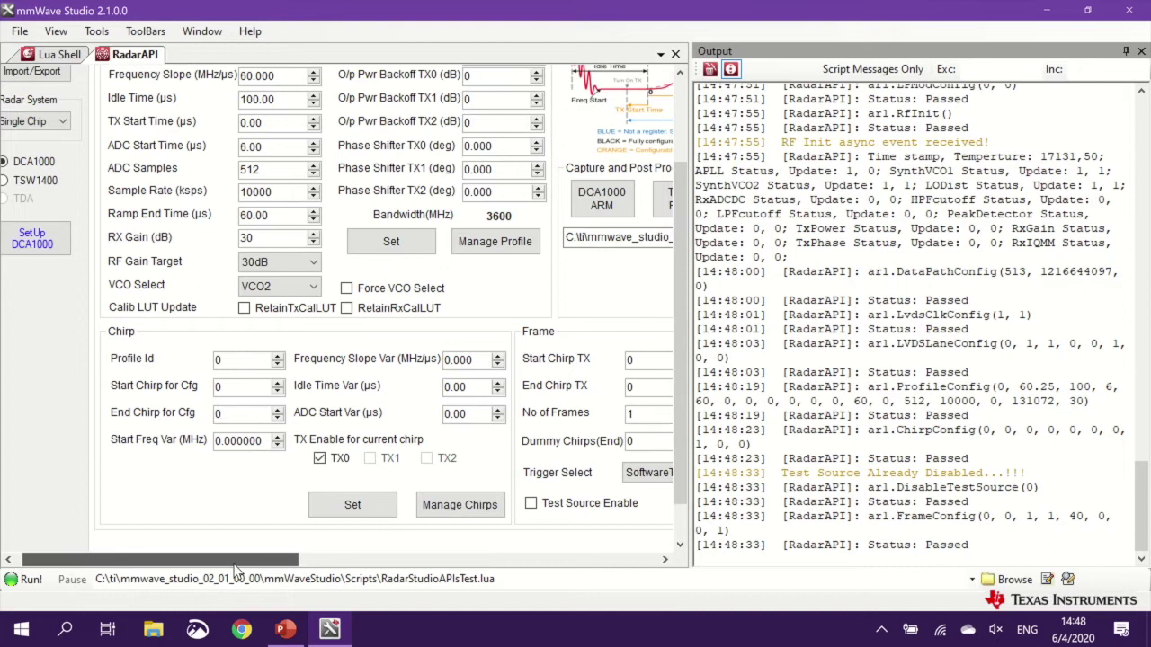
{"action": "left_click", "coordinate": [41, 241]}
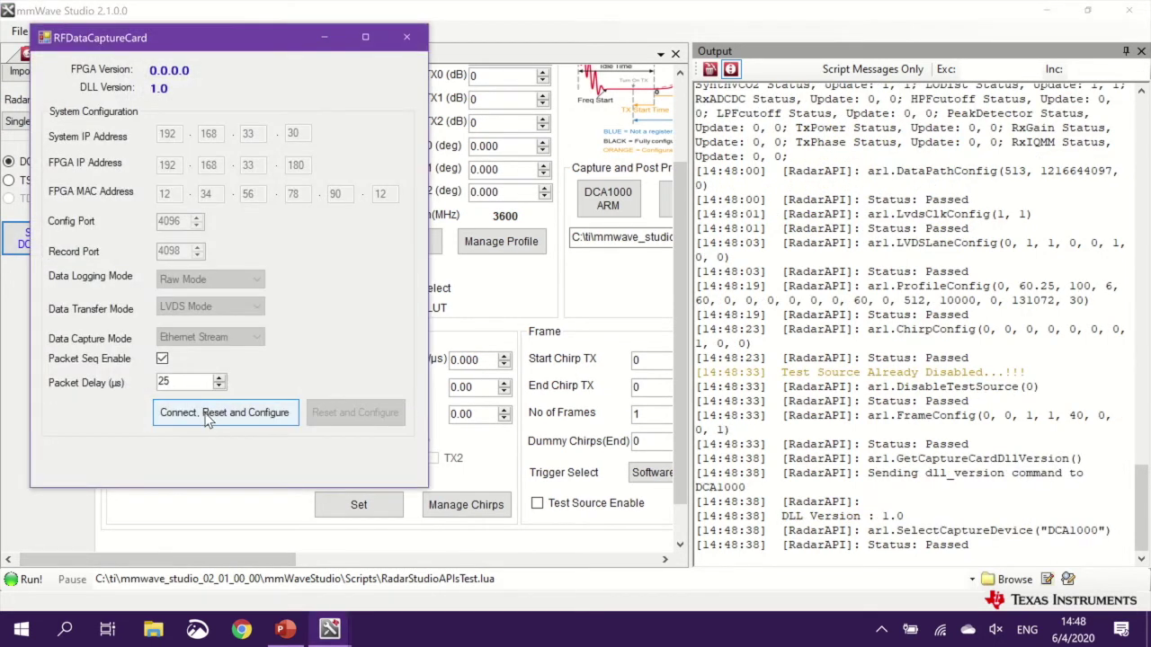
{"action": "left_click", "coordinate": [207, 416]}
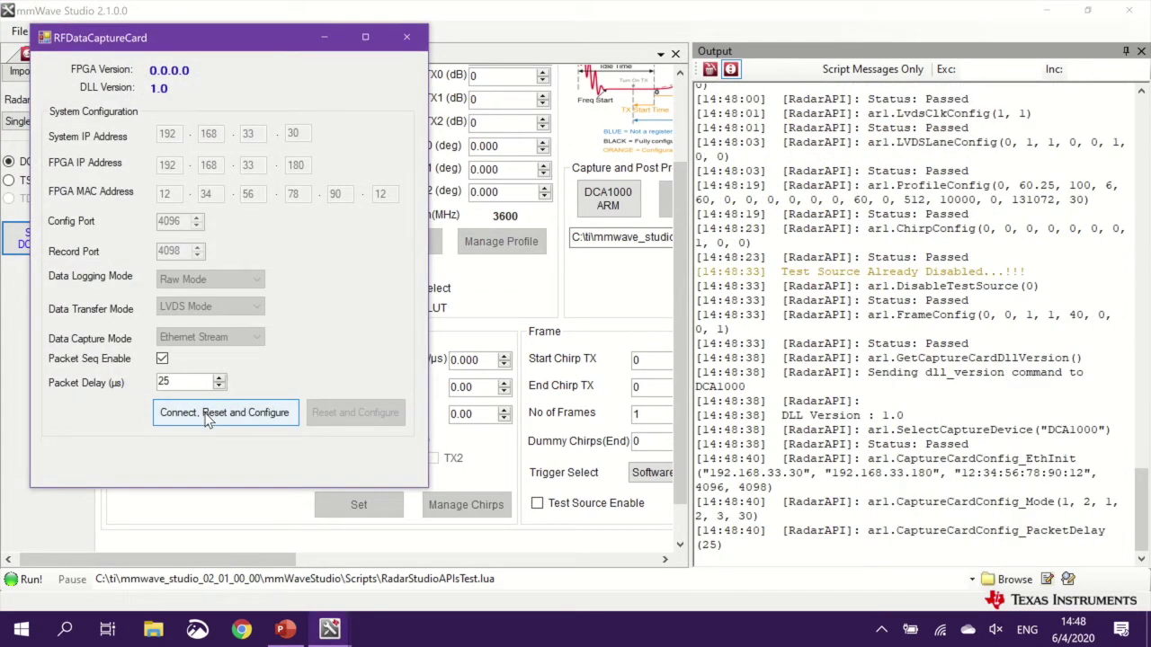
{"action": "left_click", "coordinate": [584, 301]}
{"action": "left_click_drag", "start_coordinate": [280, 559], "coordinate": [432, 580]}
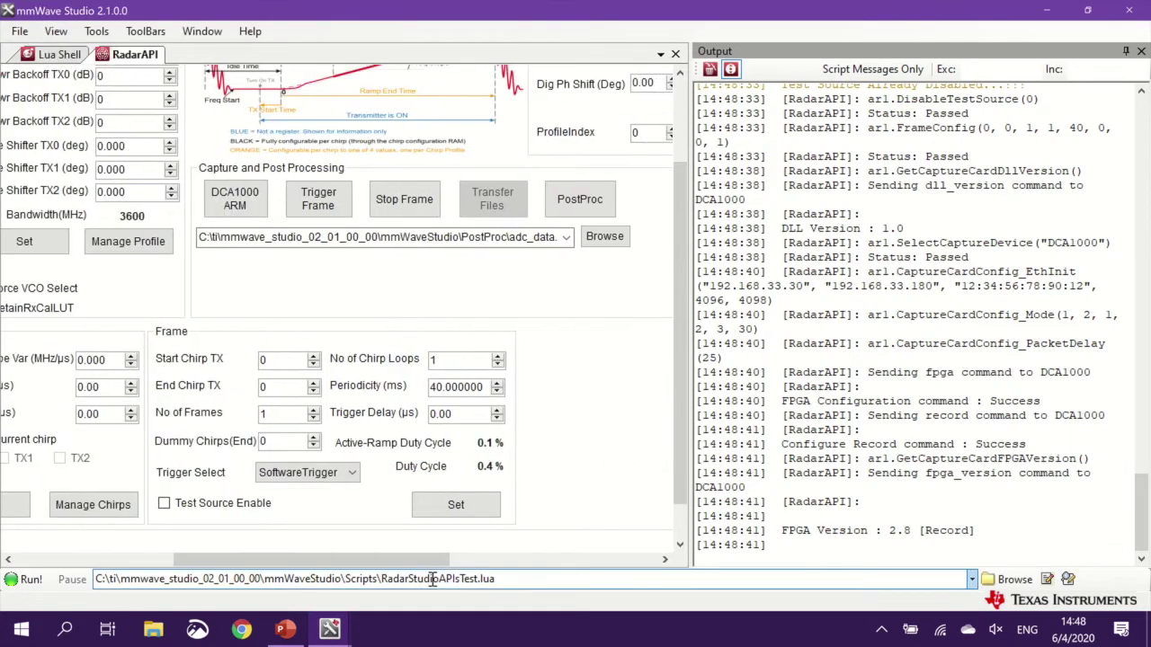
Step: Arm the DCA1000, trigger one frame into adc_data.bin, and plot it with PostProc
{"action": "left_click", "coordinate": [256, 210]}
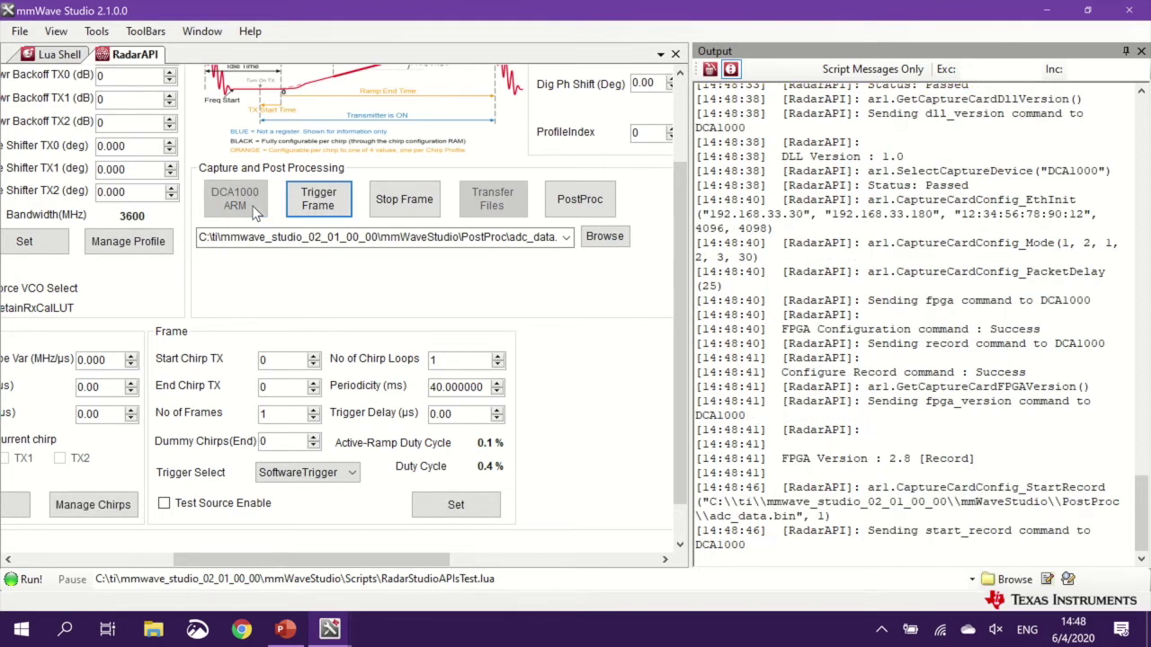
{"action": "left_click", "coordinate": [325, 209]}
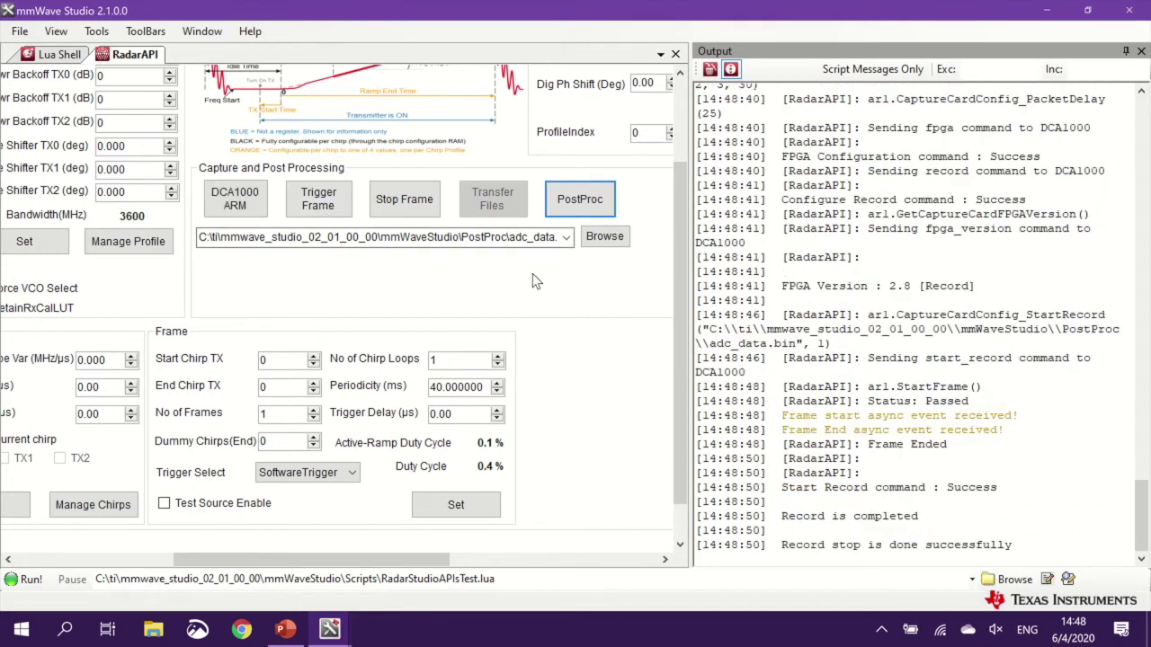
{"action": "left_click", "coordinate": [594, 214]}
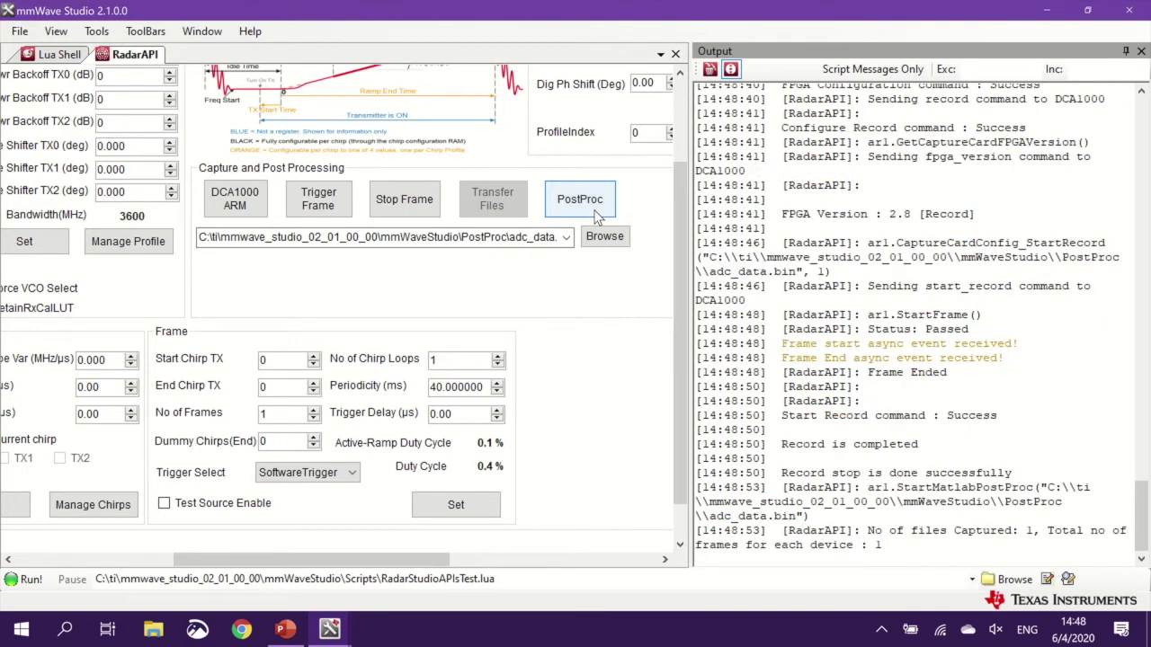
{"action": "left_click", "coordinate": [593, 214]}
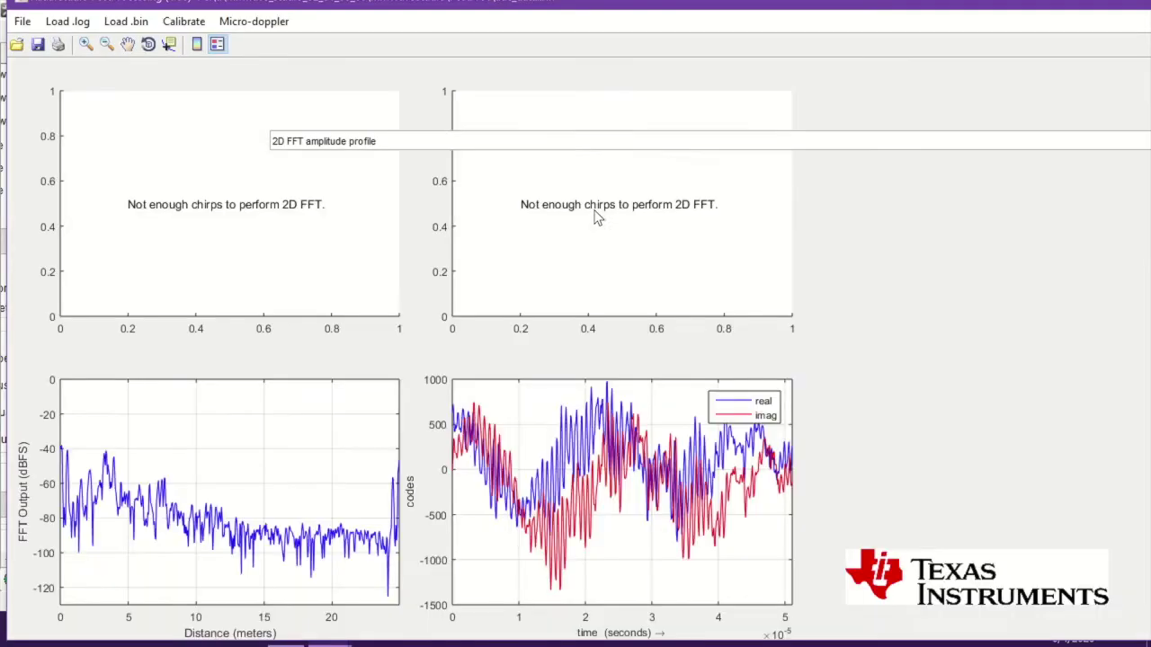
{"action": "mouse_move", "coordinate": [494, 9]}
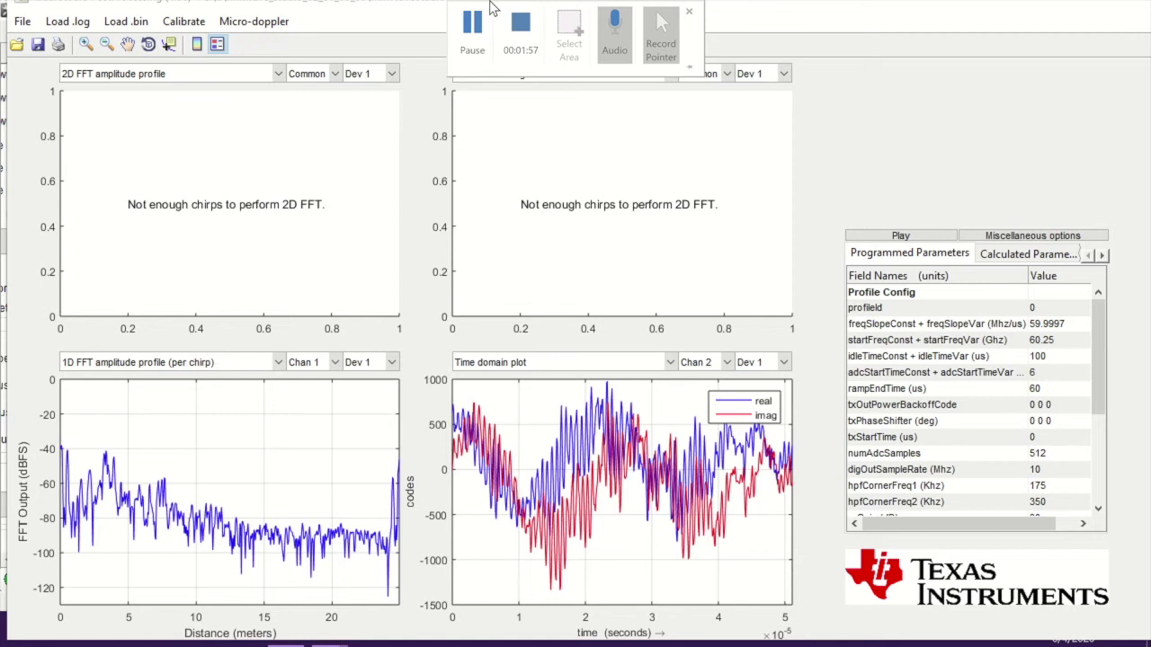
{"action": "left_click", "coordinate": [520, 35]}
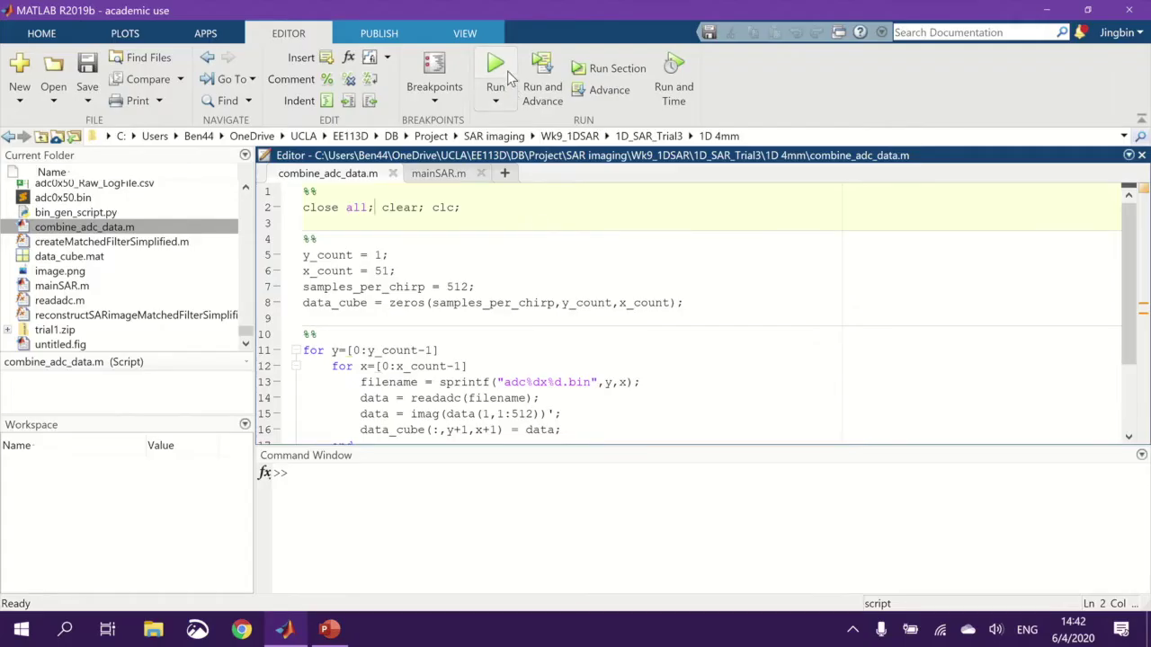
Step: Run the script building data_cube and save it over the existing data_cube.mat
{"action": "left_click", "coordinate": [505, 69]}
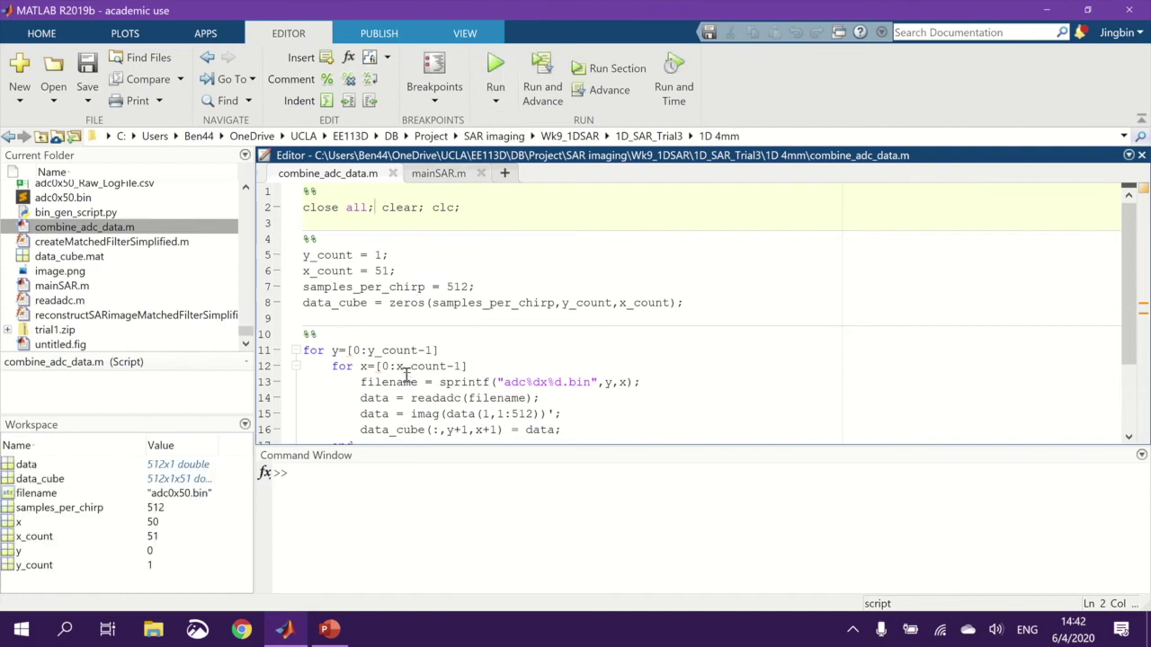
{"action": "left_click", "coordinate": [36, 481]}
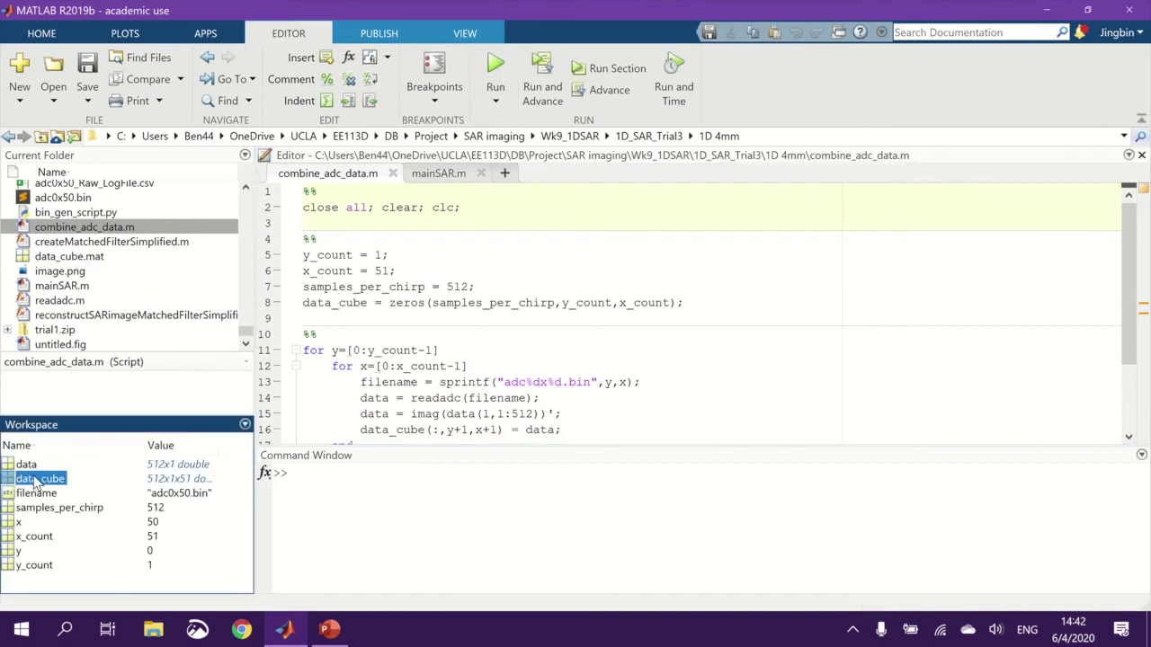
{"action": "right_click", "coordinate": [36, 483]}
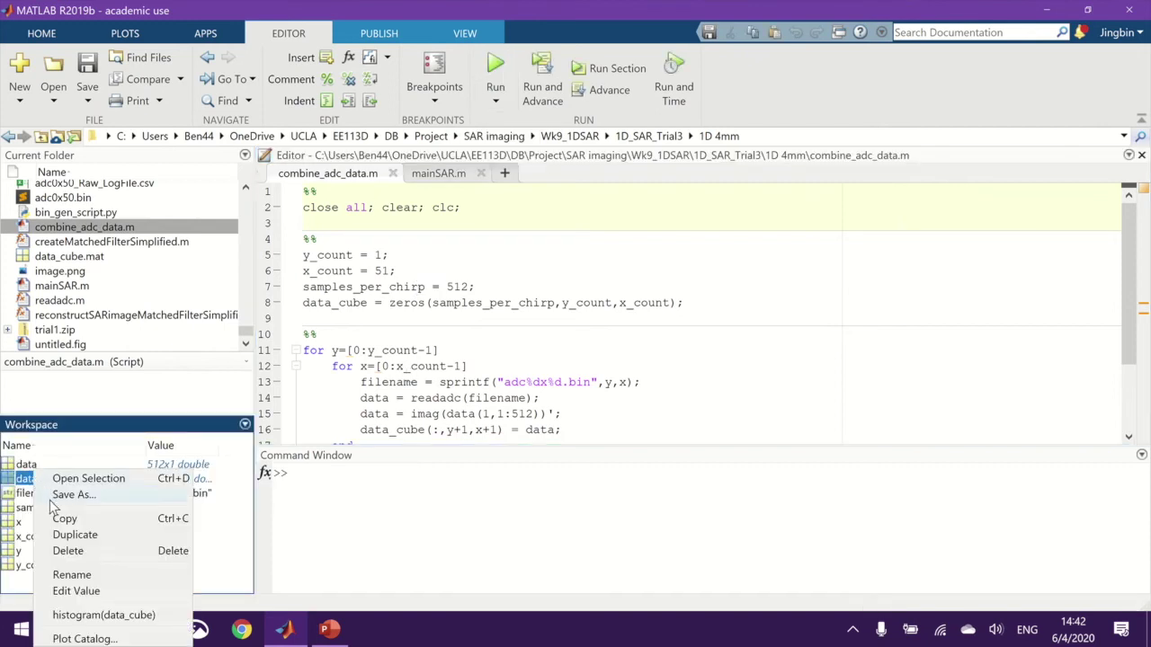
{"action": "left_click", "coordinate": [54, 496]}
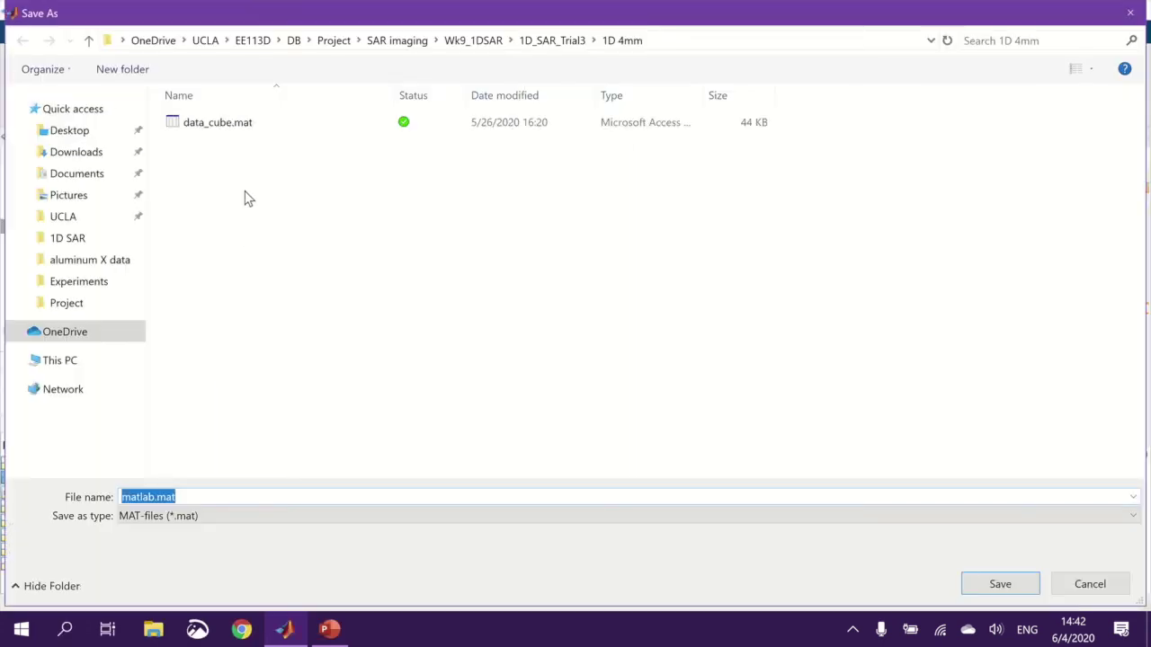
{"action": "left_click", "coordinate": [234, 127]}
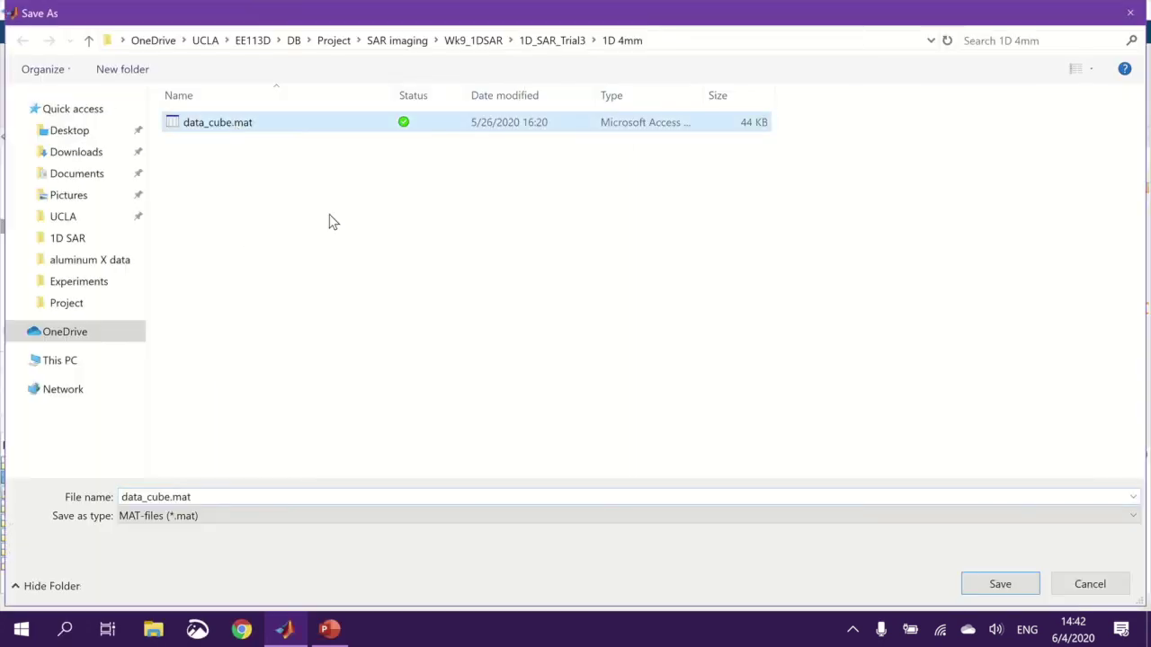
{"action": "left_click", "coordinate": [1000, 586]}
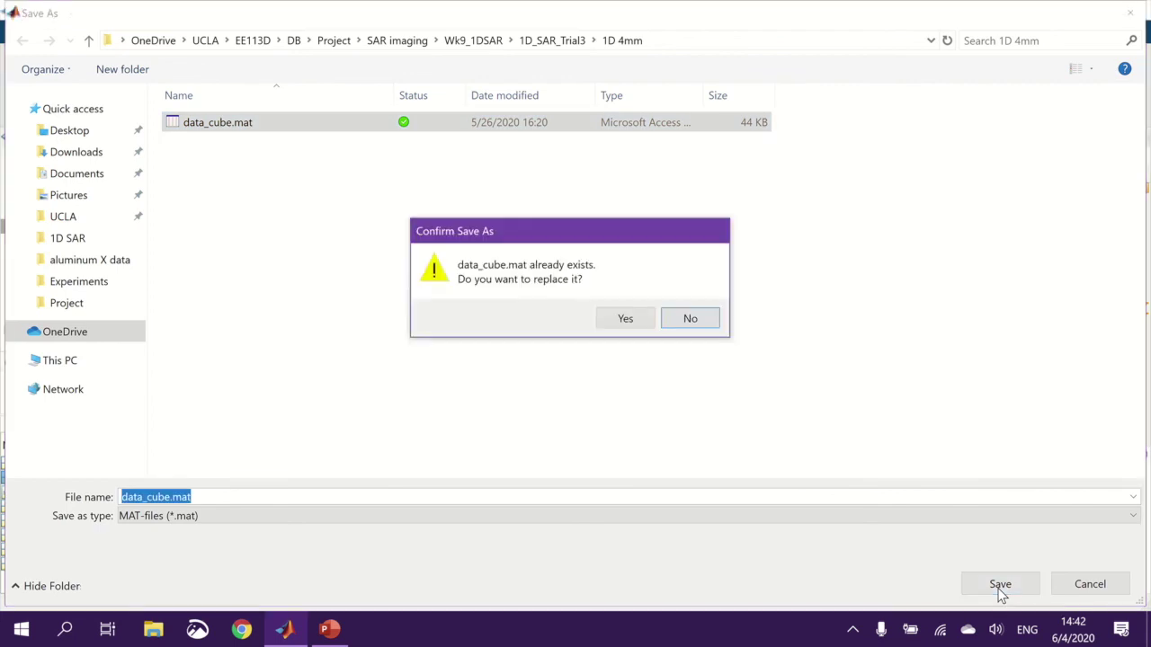
{"action": "left_click", "coordinate": [624, 320]}
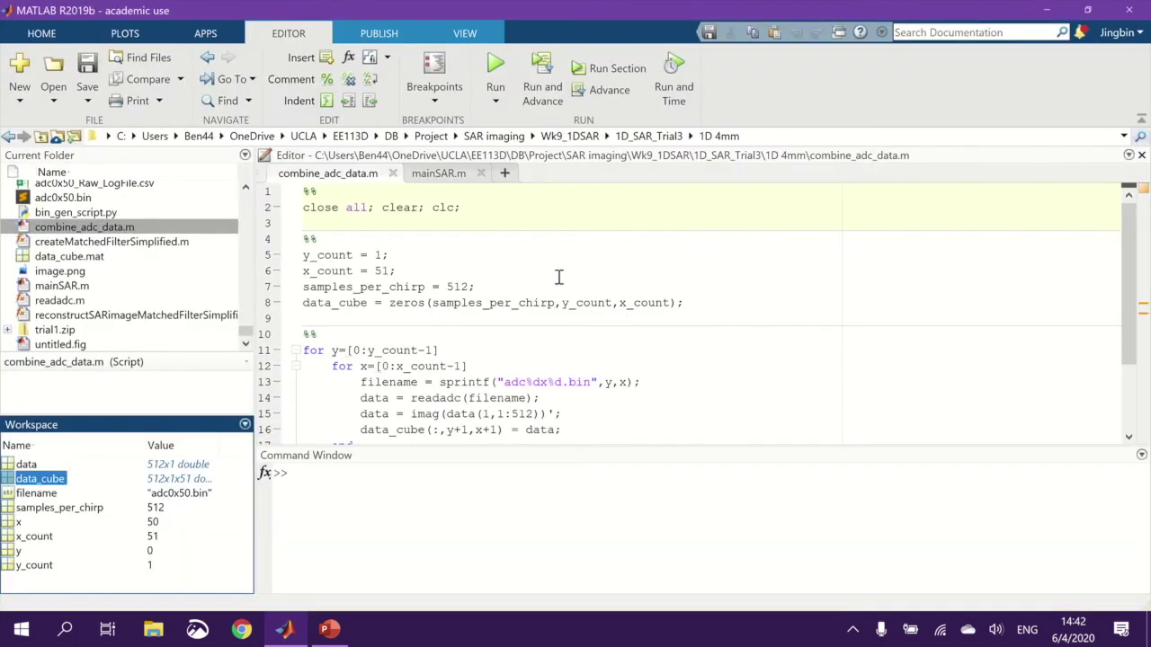
Step: Run the mainSAR.m reconstruction script
{"action": "left_click", "coordinate": [441, 173]}
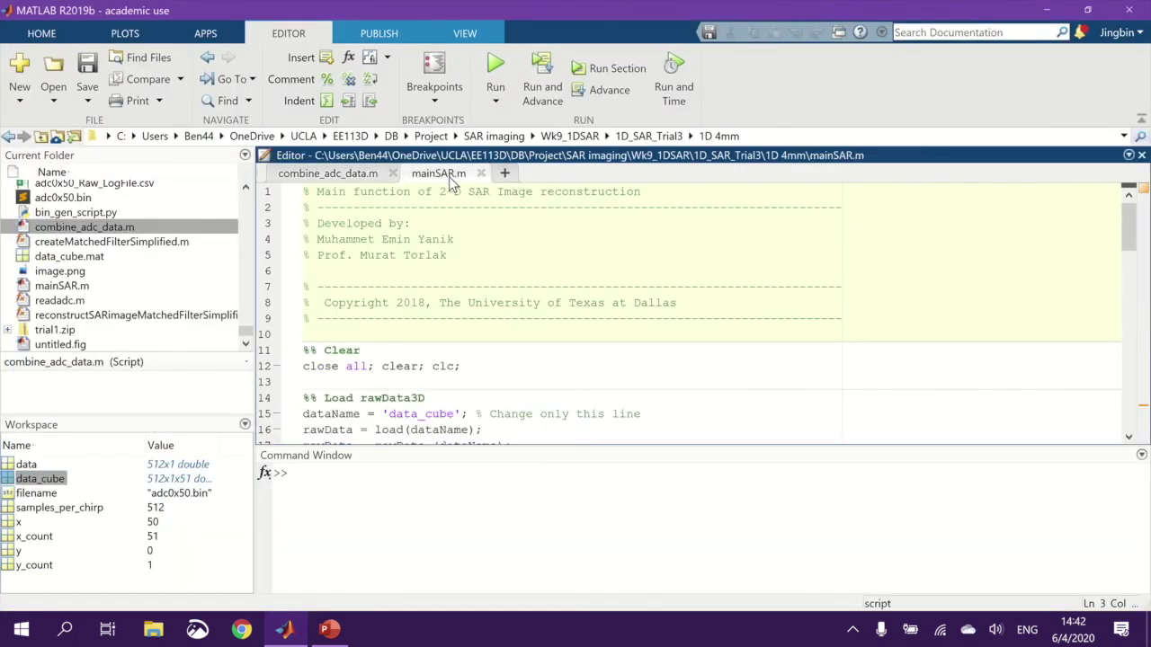
{"action": "left_click", "coordinate": [385, 238]}
{"action": "left_click", "coordinate": [498, 64]}
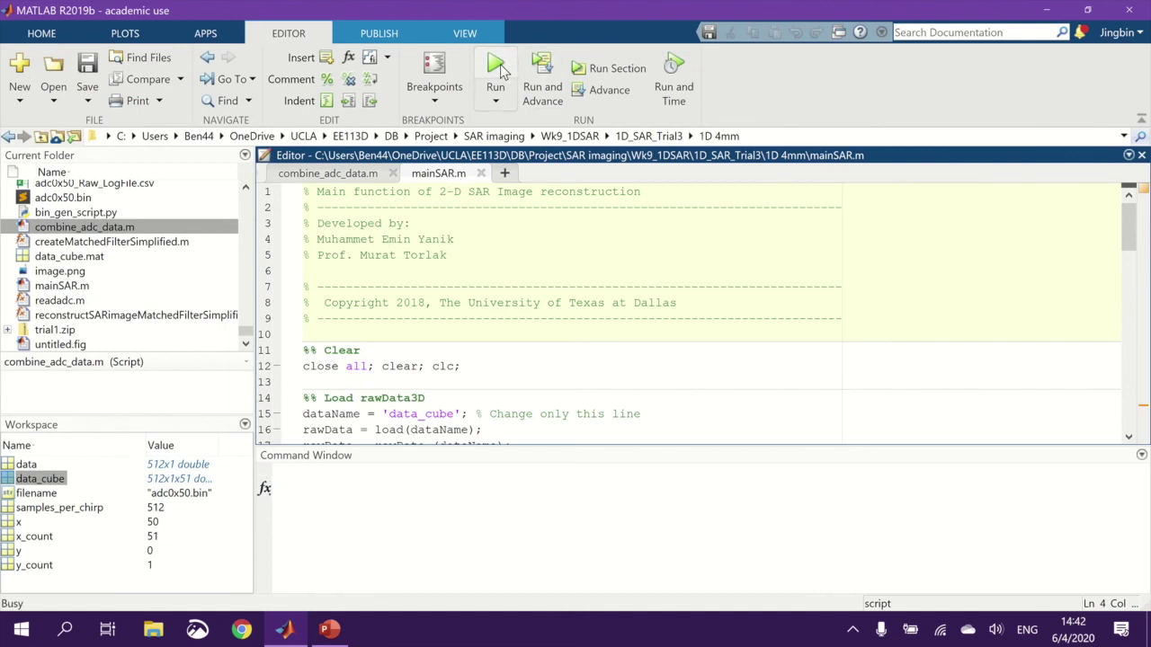